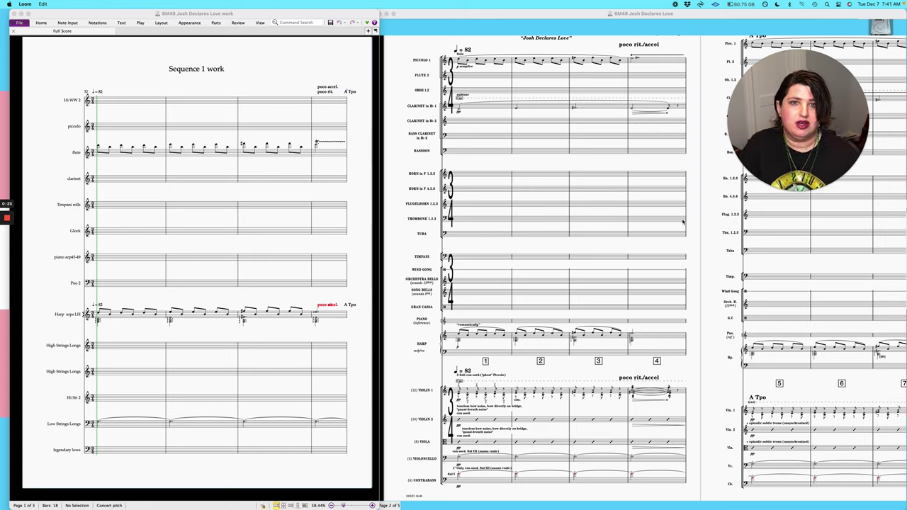
Step: Activate the 6M48 score window and zoom out to about 42% to show the page headers
click(664, 198)
scroll(664, 197, down, 2)
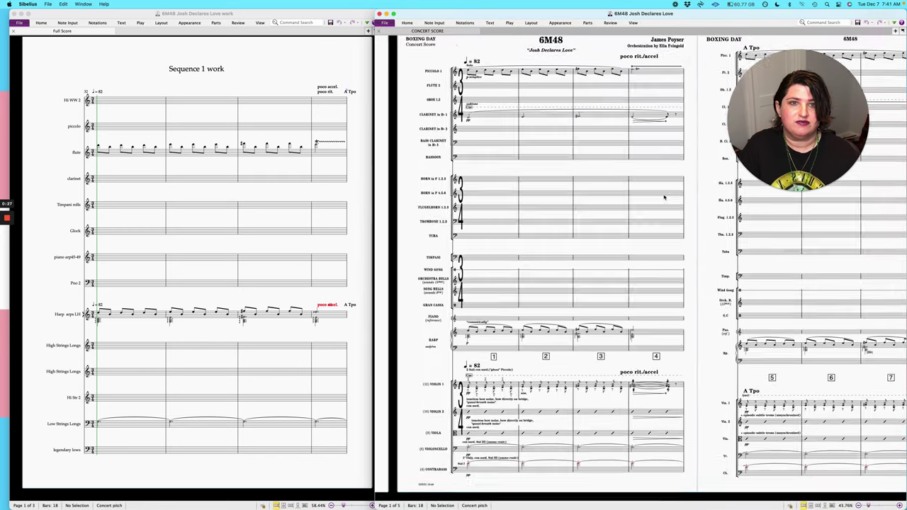
scroll(664, 198, up, 1)
scroll(664, 197, right, 3)
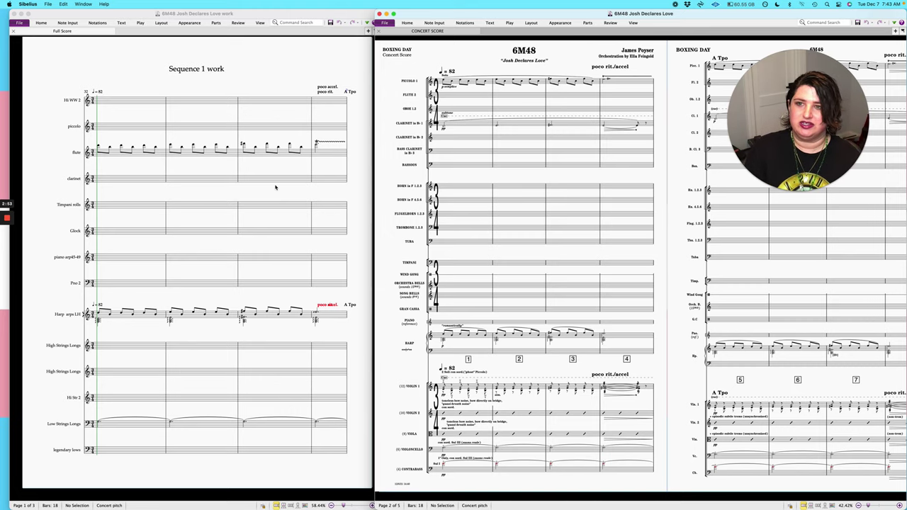
Step: Hide the ribbon and status bar in the Sequence 1 work sketch window
key(super+grave)
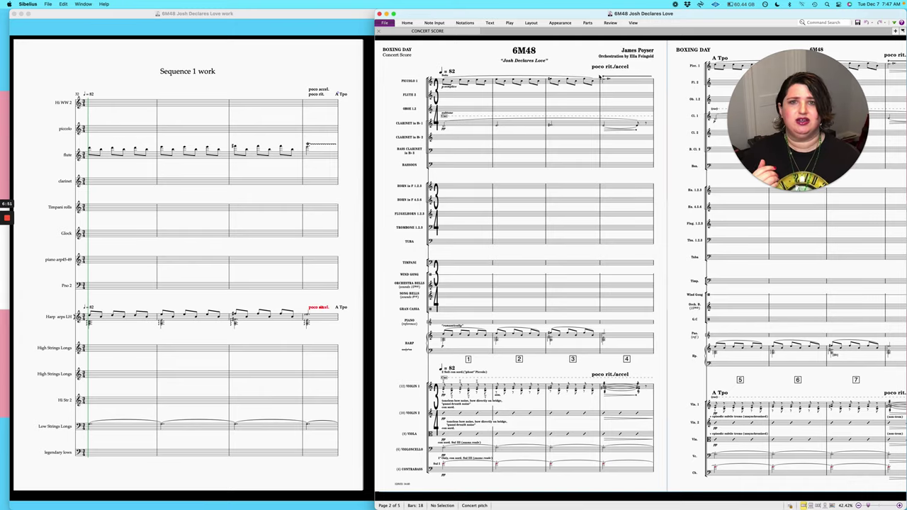
click(476, 86)
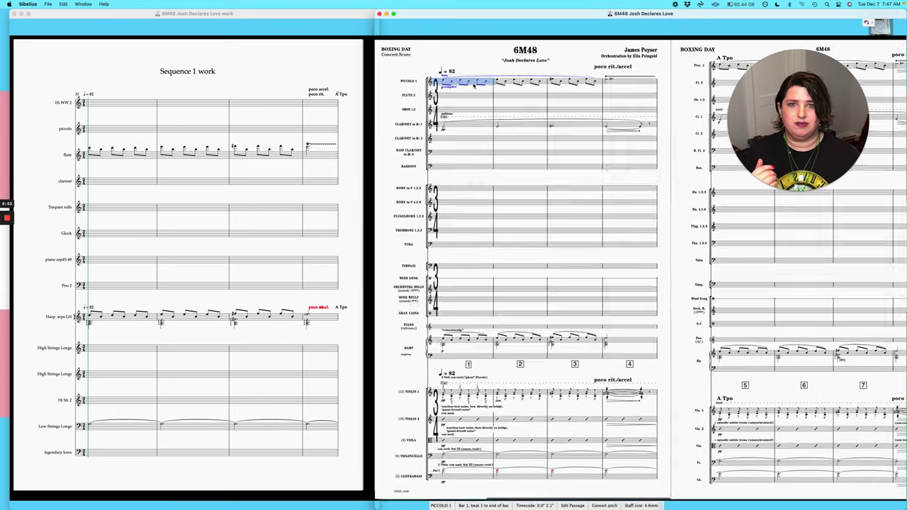
scroll(474, 86, up, 5)
scroll(474, 86, down, 4)
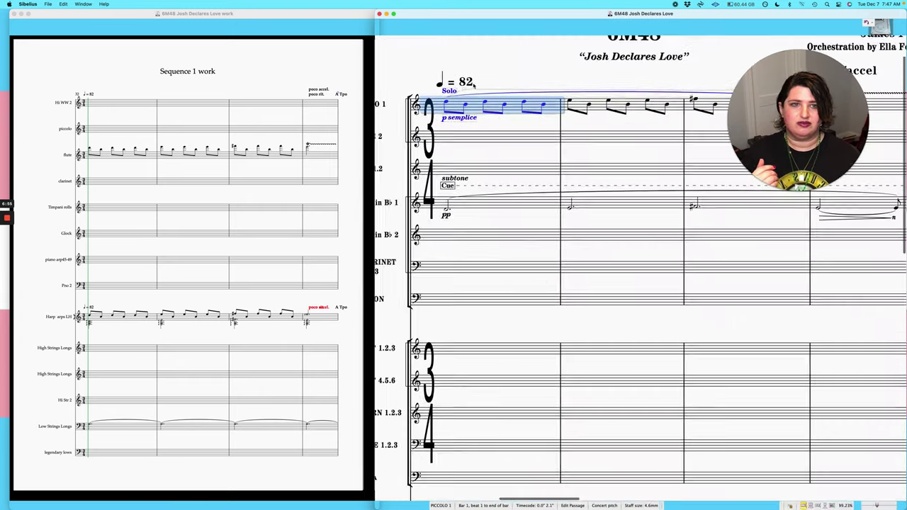
scroll(474, 86, down, 3)
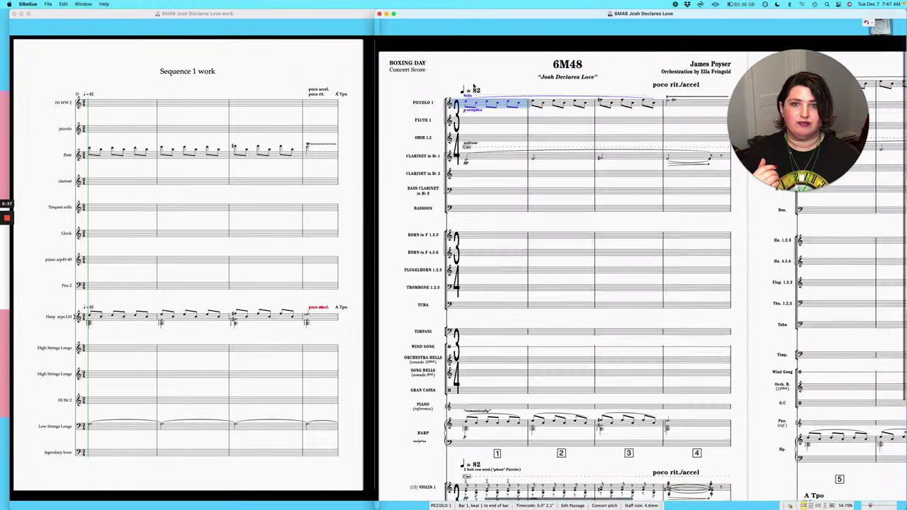
scroll(474, 86, down, 1)
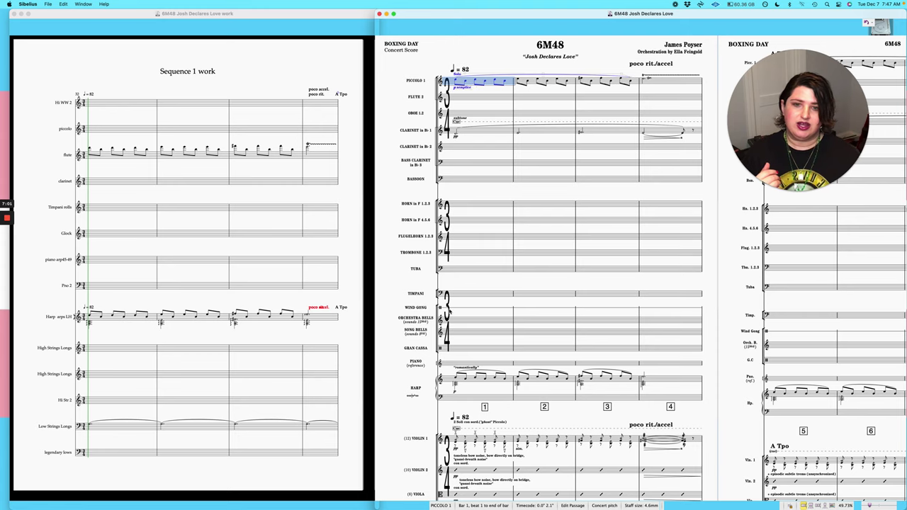
scroll(397, 313, down, 3)
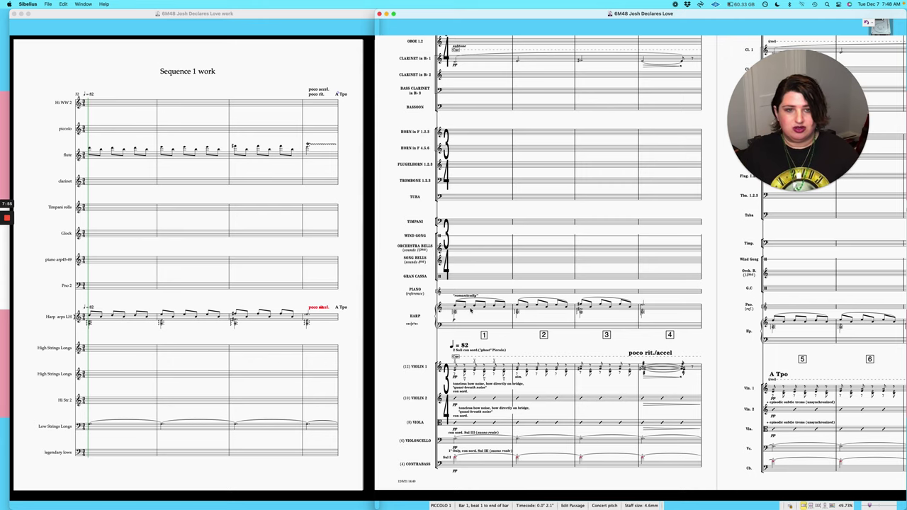
scroll(470, 309, up, 2)
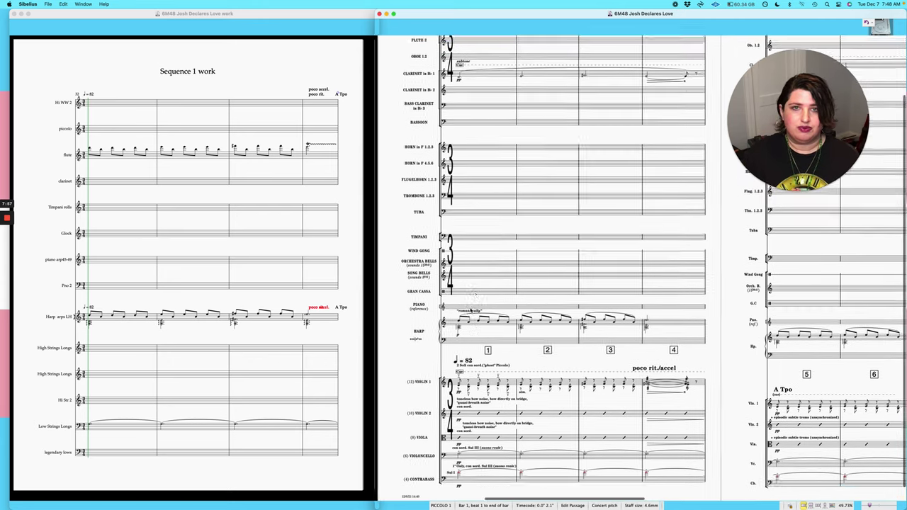
scroll(470, 310, down, 2)
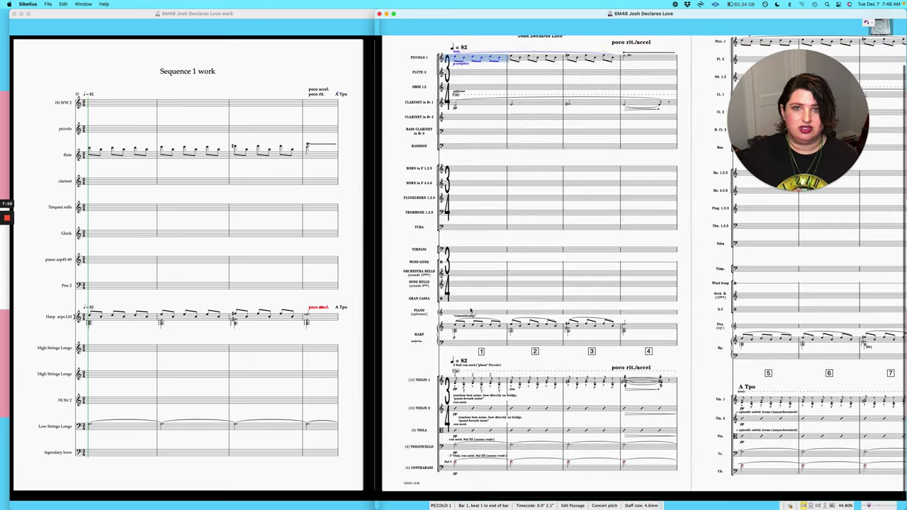
click(404, 334)
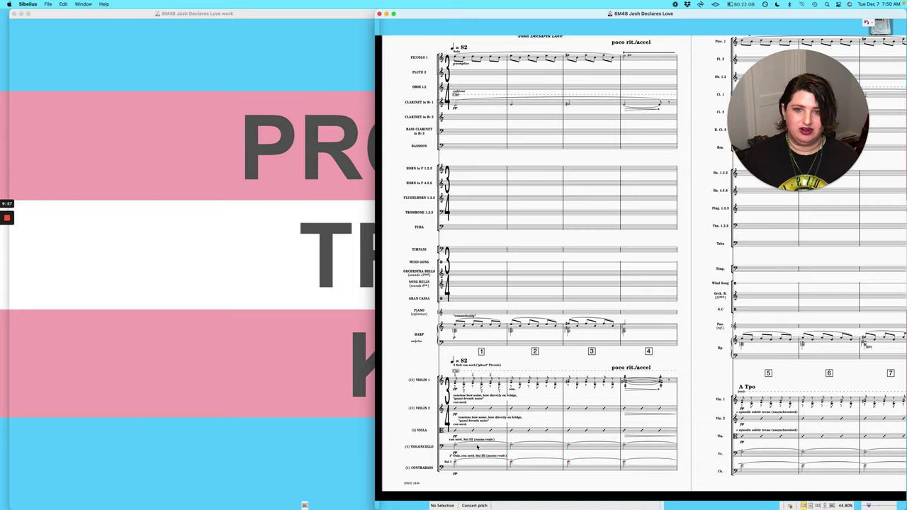
Step: Select cello bar 1 in the 6M48 score, zoom to about 81%, then deselect
click(478, 446)
scroll(477, 446, up, 5)
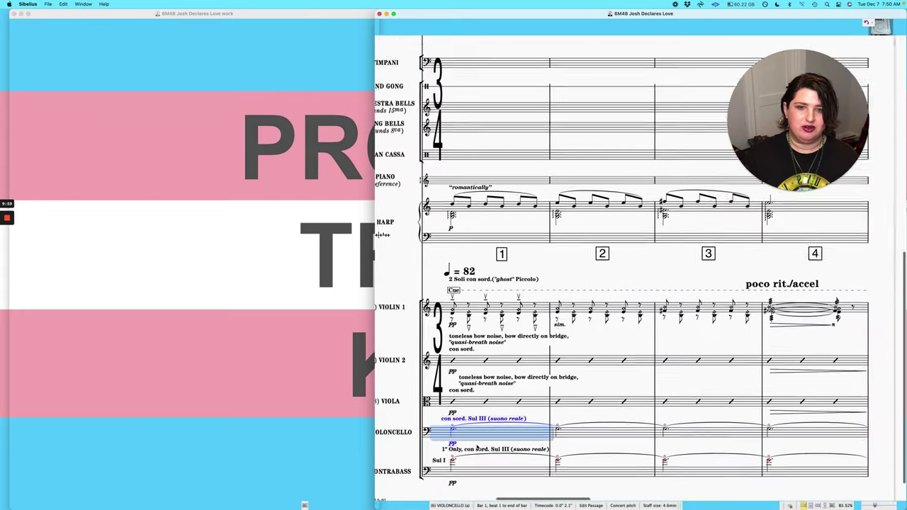
scroll(477, 448, left, 2)
click(432, 433)
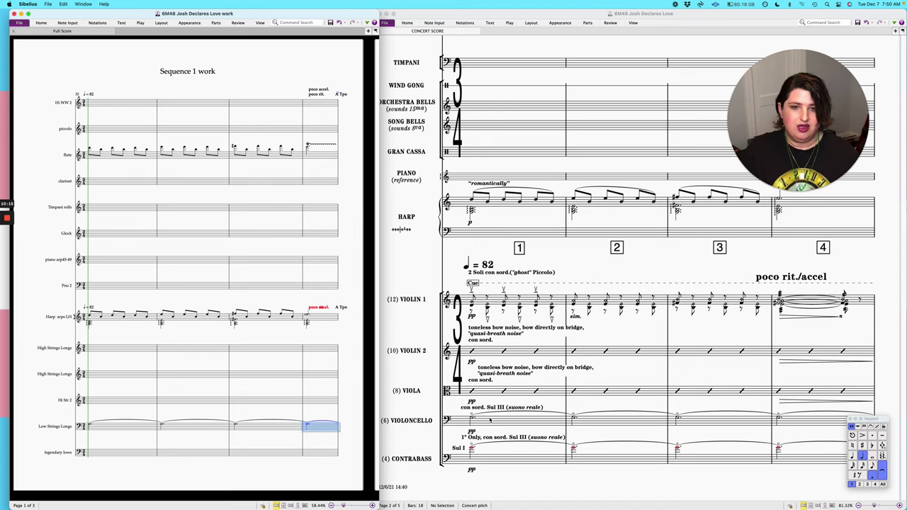
scroll(489, 418, left, 2)
scroll(489, 418, down, 1)
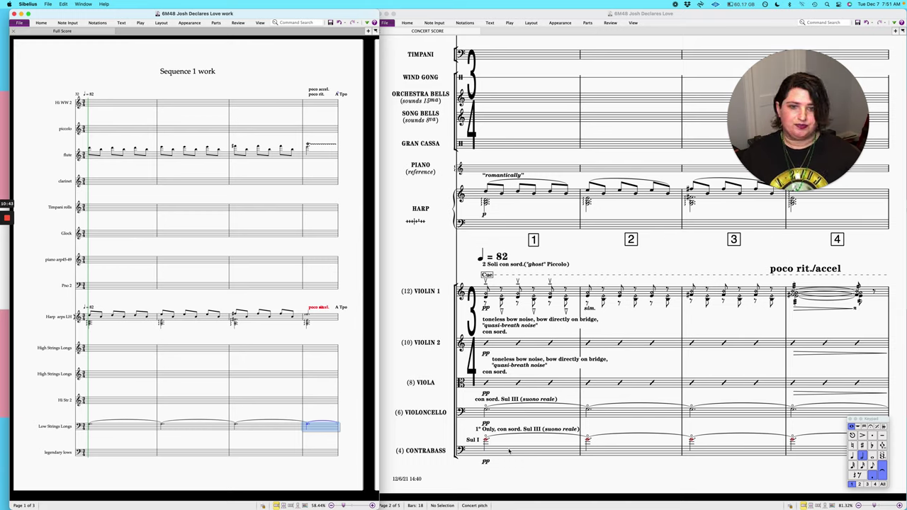
Step: Activate the finished score window and zoom out to about 45% to show the full first page
click(405, 392)
scroll(398, 384, down, 3)
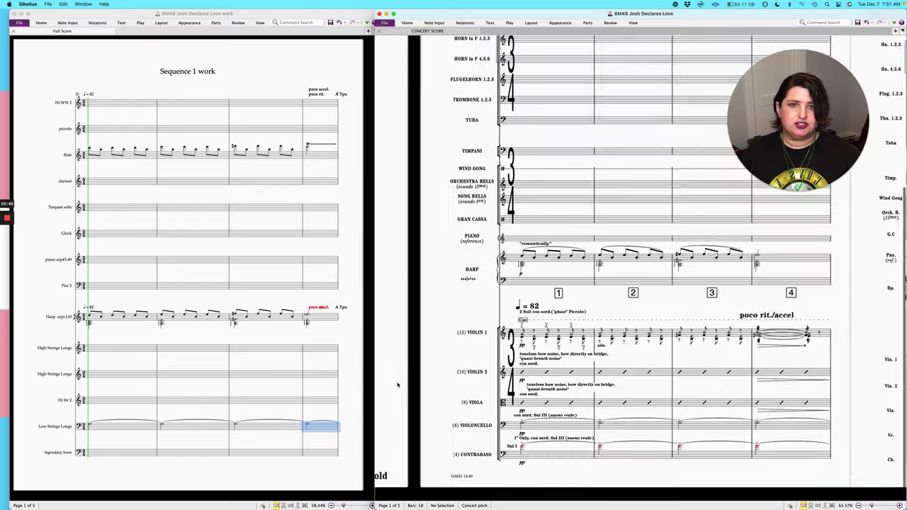
scroll(397, 385, down, 2)
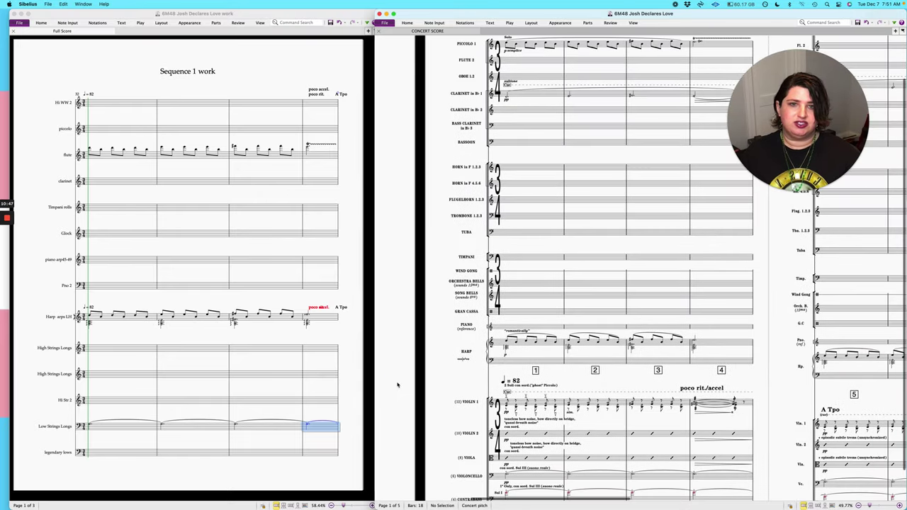
scroll(398, 385, down, 2)
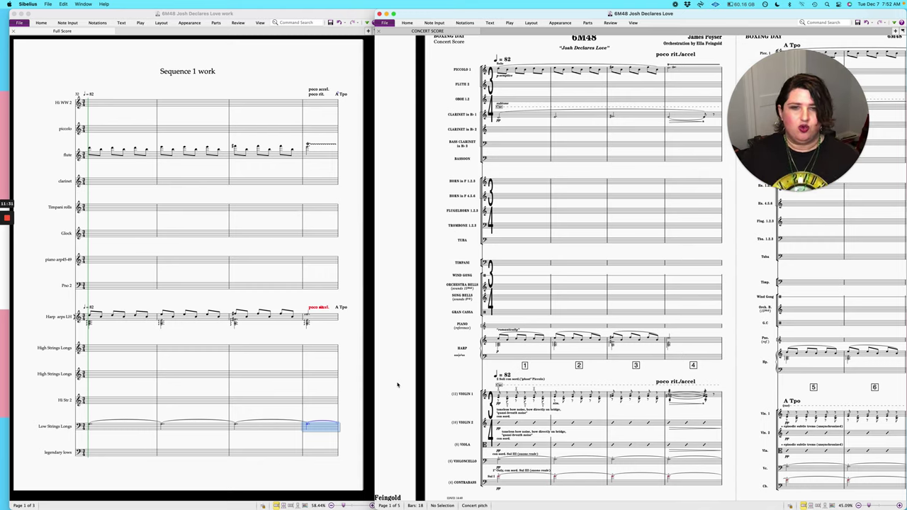
click(515, 344)
scroll(515, 343, up, 8)
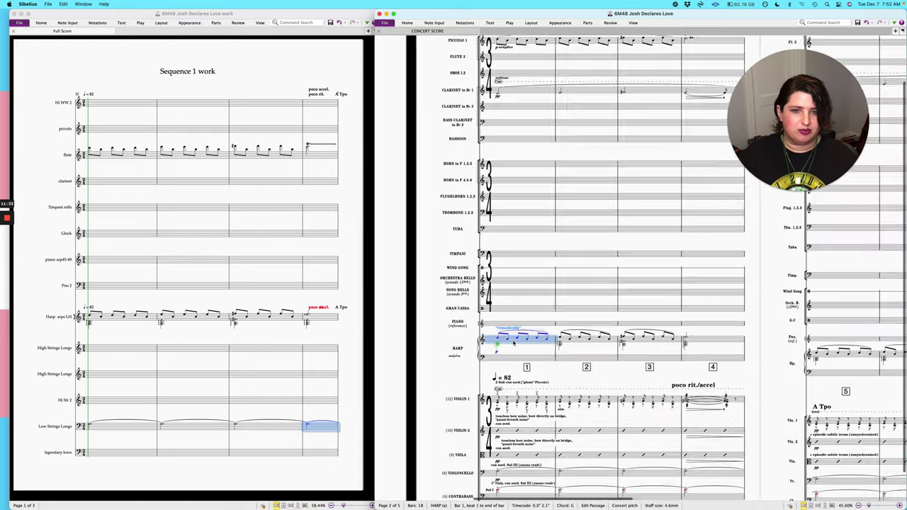
scroll(515, 343, down, 3)
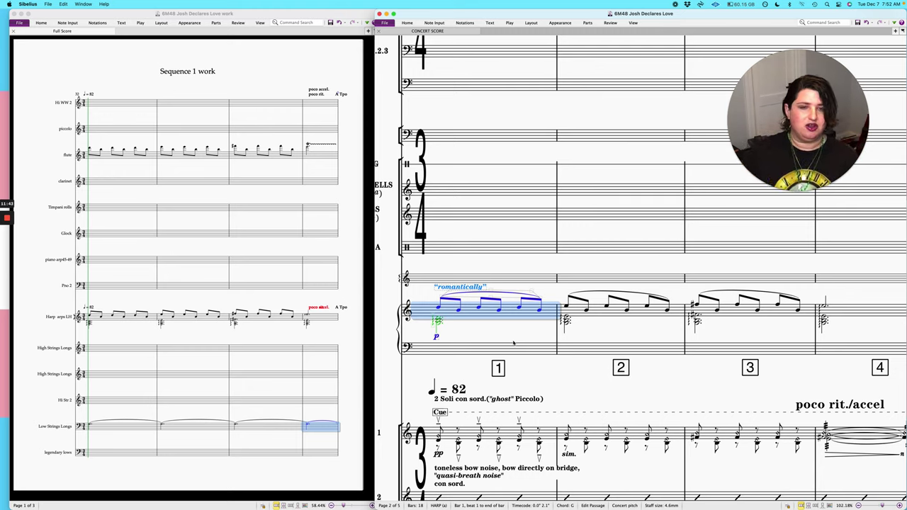
key(Escape)
scroll(515, 343, up, 3)
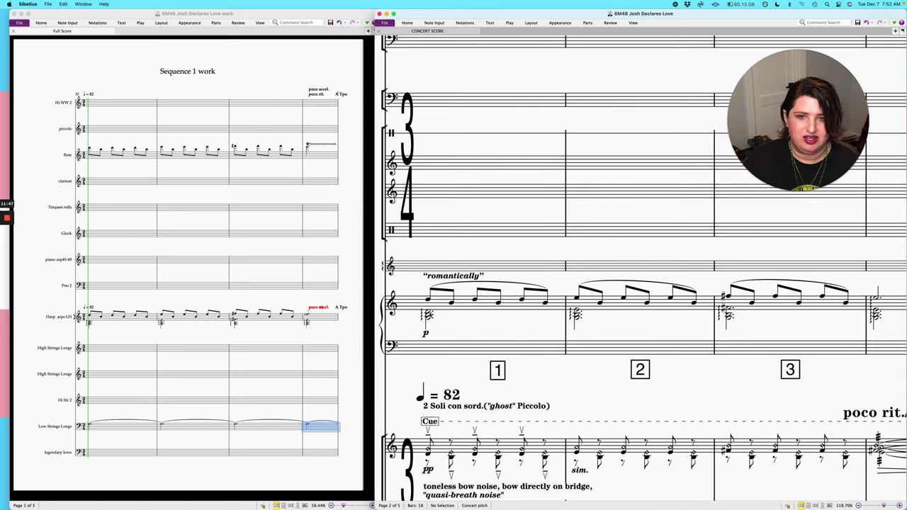
click(427, 312)
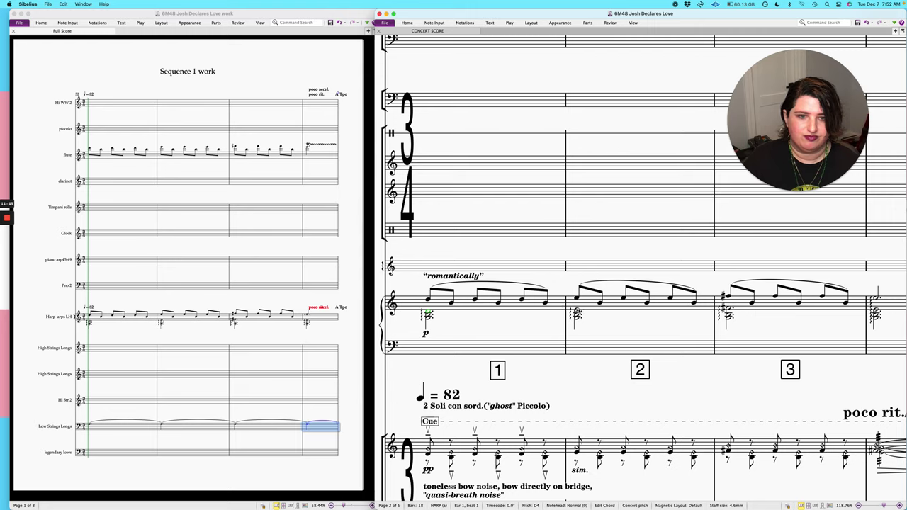
click(578, 310)
click(730, 311)
click(876, 312)
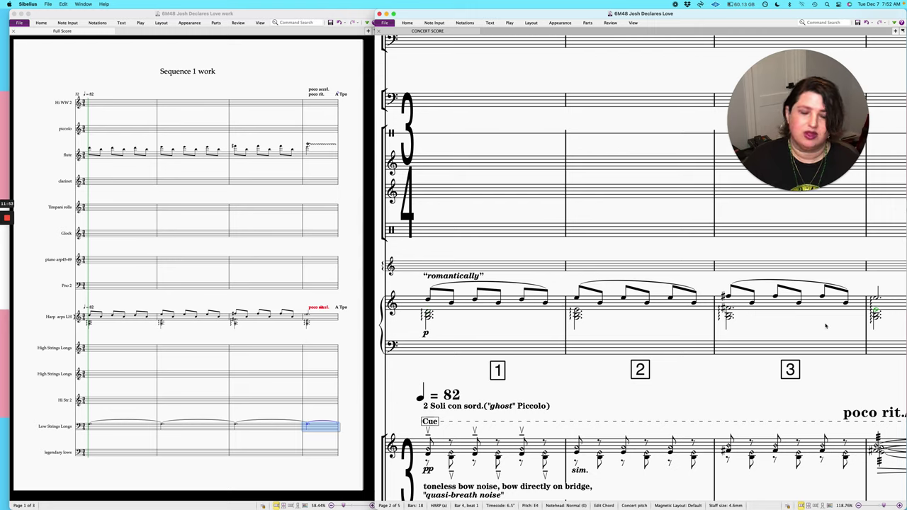
Step: Clear the harp chord selection and zoom out until the whole first page fits
click(787, 322)
scroll(787, 323, down, 5)
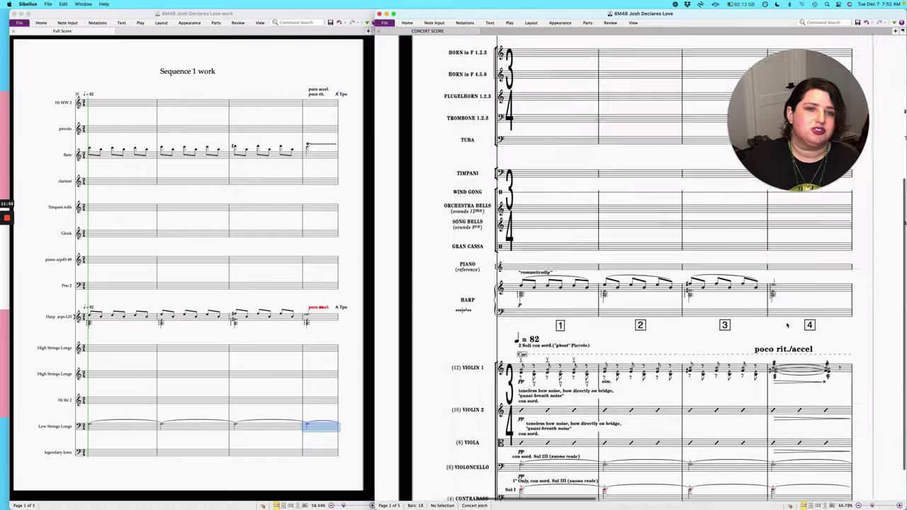
scroll(787, 324, down, 3)
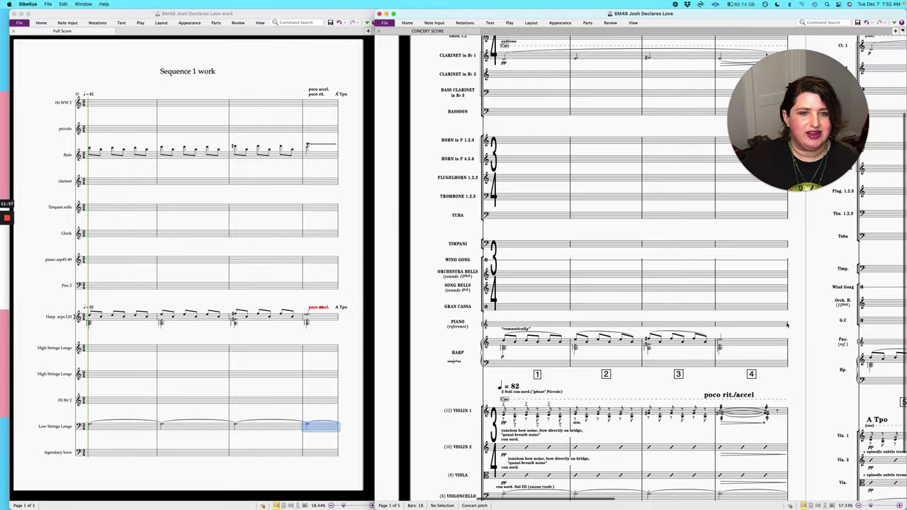
scroll(786, 325, down, 4)
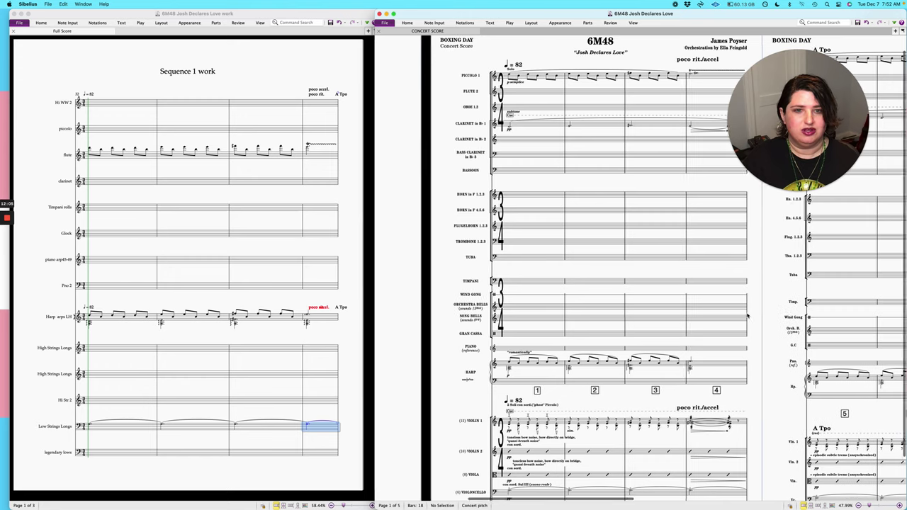
scroll(748, 315, right, 3)
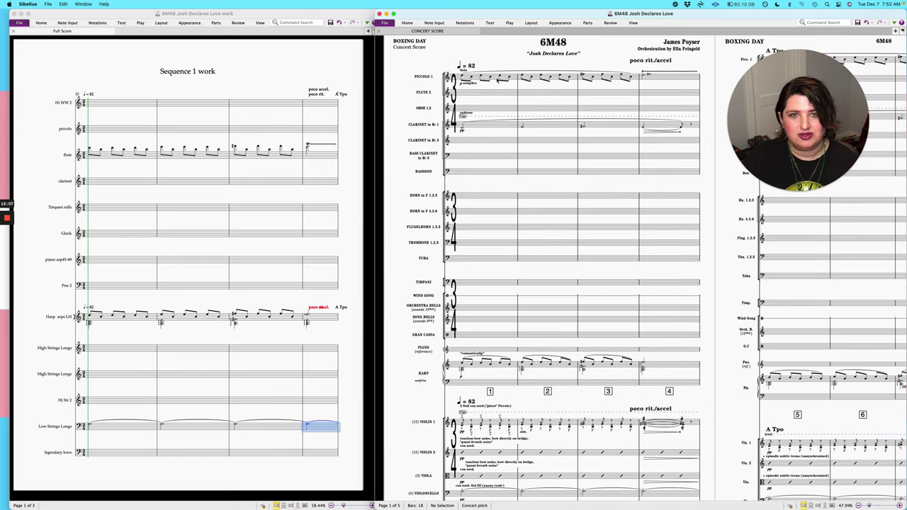
Step: Play the score back from Piccolo 1 bar 1, then stop playback
click(497, 80)
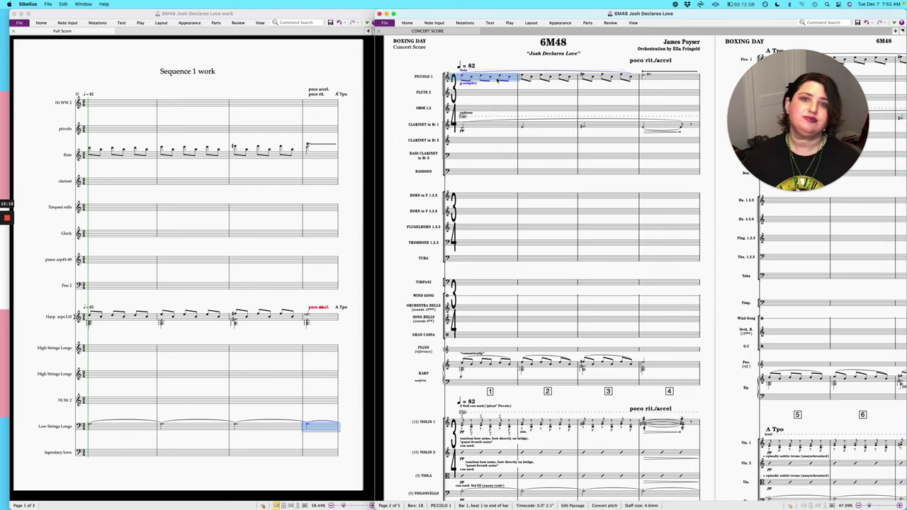
key(space)
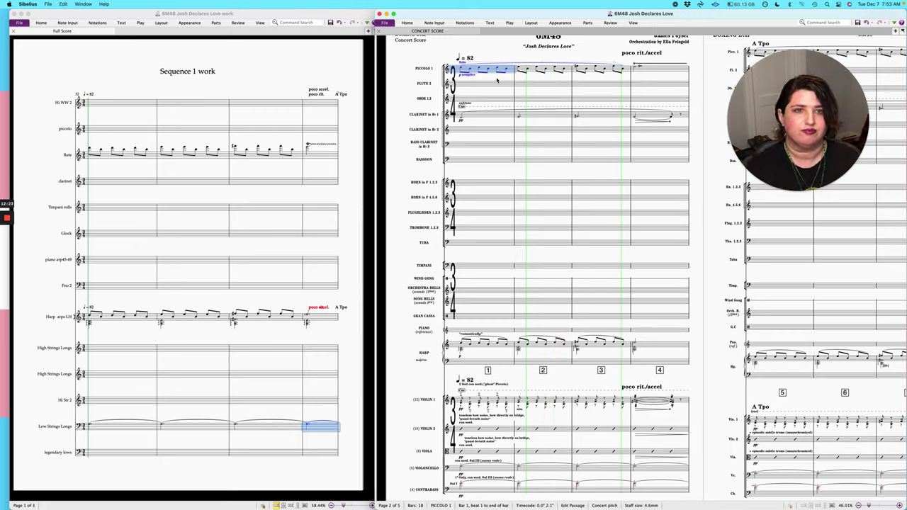
key(space)
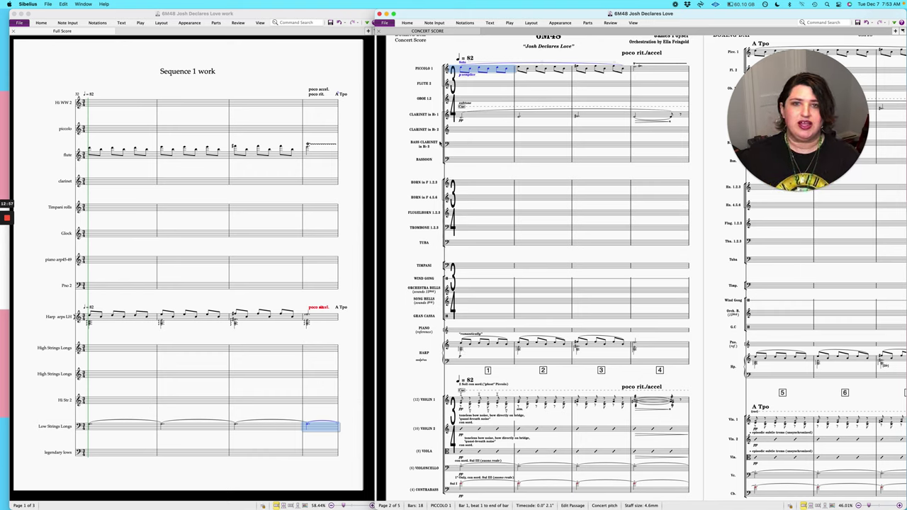
Step: Select Clarinet in B♭ 1 bar 1 and zoom in toward the page title
click(487, 120)
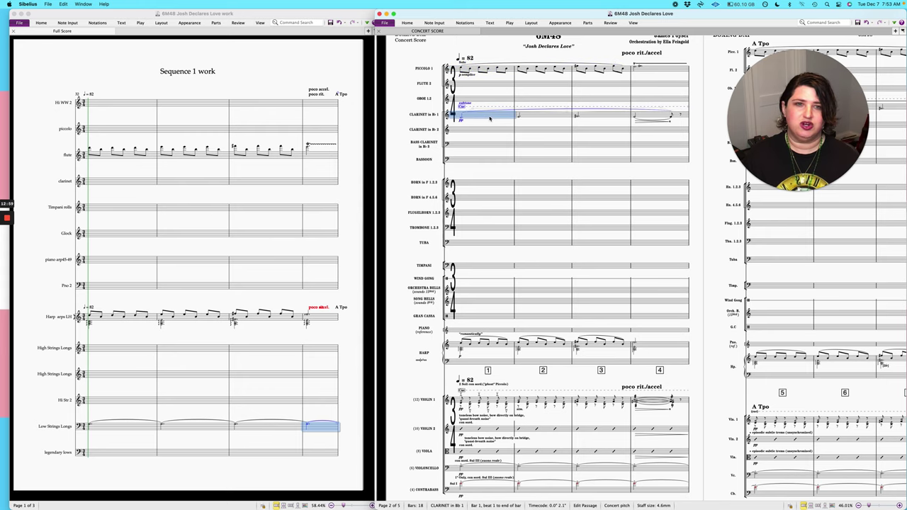
scroll(493, 118, up, 1)
scroll(493, 119, up, 2)
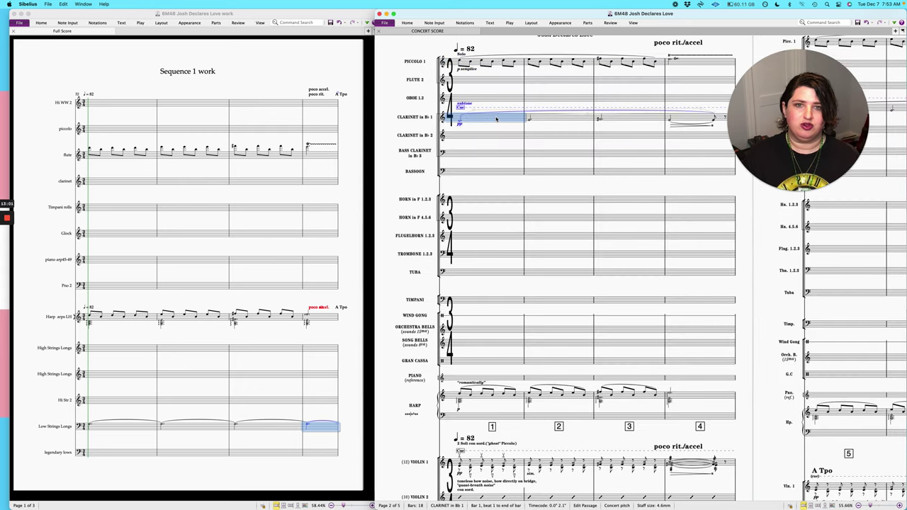
scroll(497, 121, up, 2)
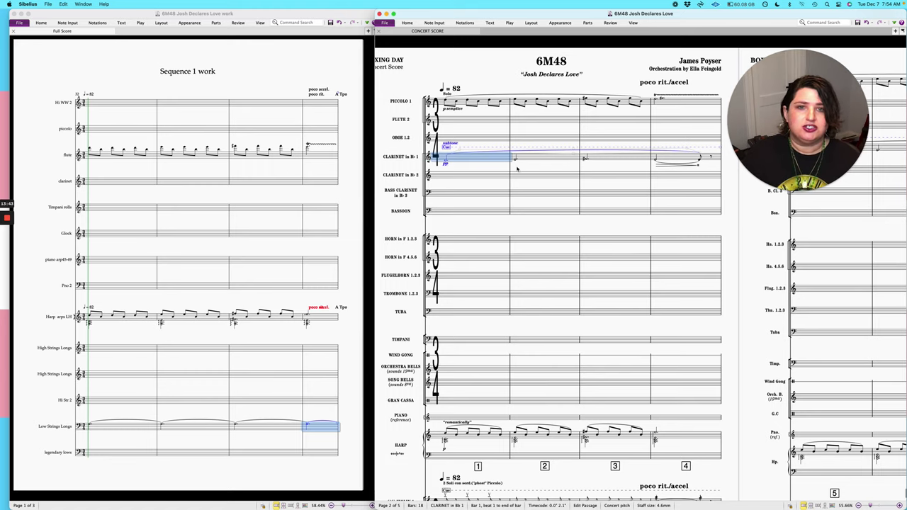
click(519, 168)
scroll(523, 168, down, 1)
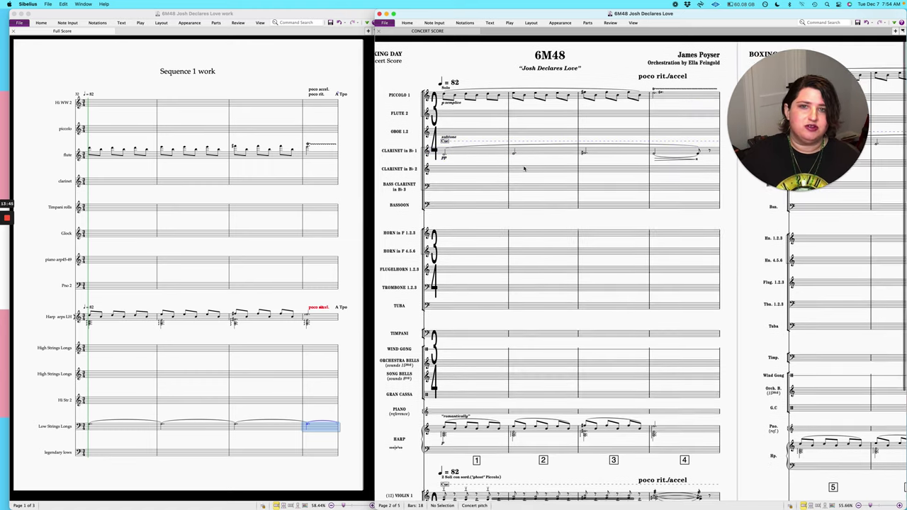
scroll(525, 168, down, 5)
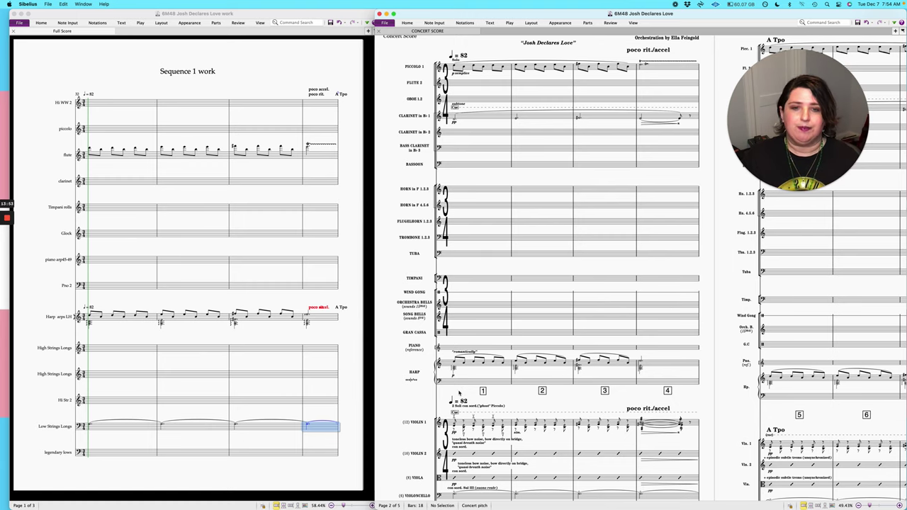
scroll(459, 392, down, 3)
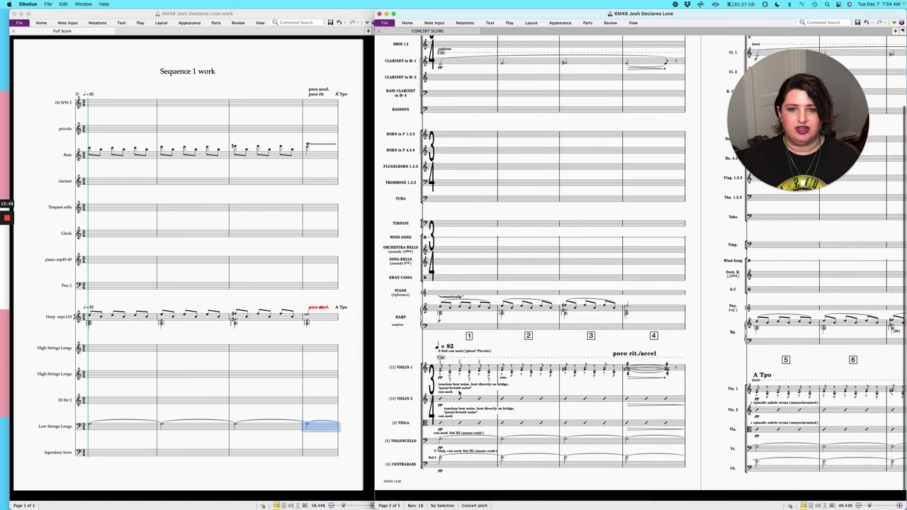
scroll(459, 392, left, 2)
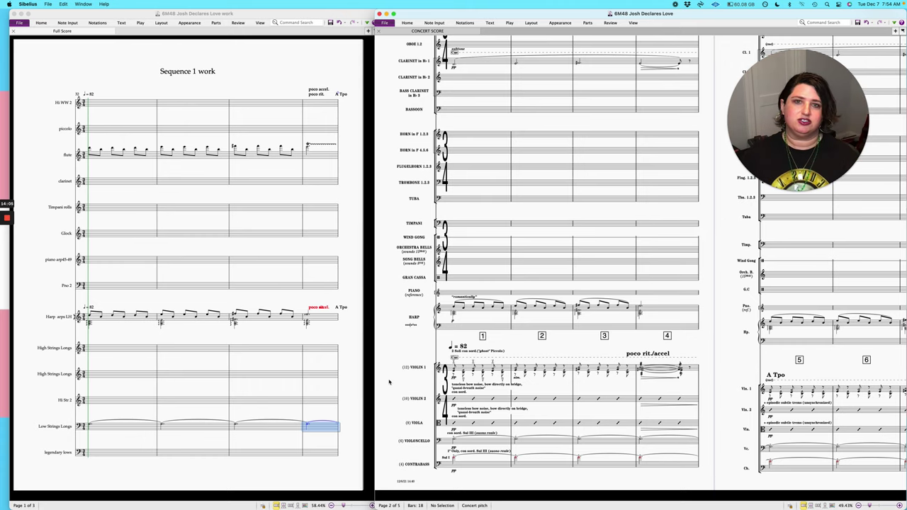
scroll(389, 383, up, 5)
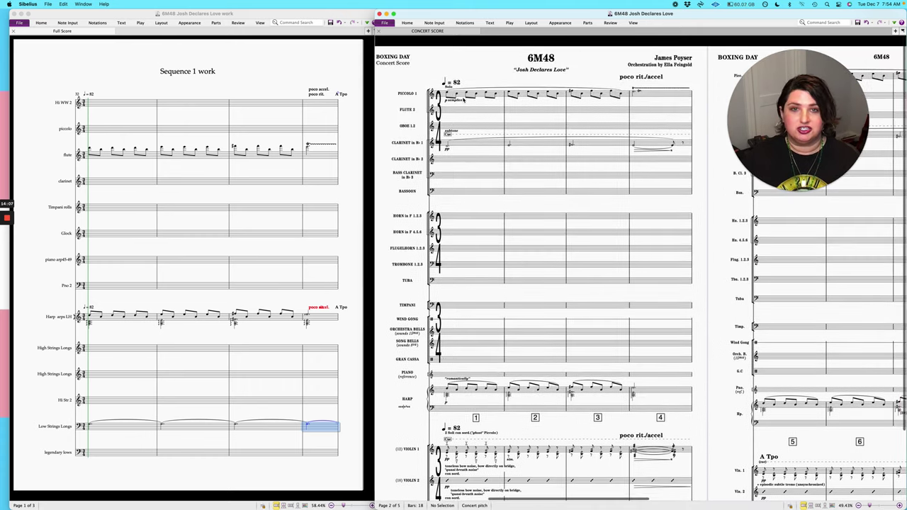
Step: Select bar 1 of Piccolo 1 and Clarinet in B♭ 1, then play back the opening bars
click(461, 99)
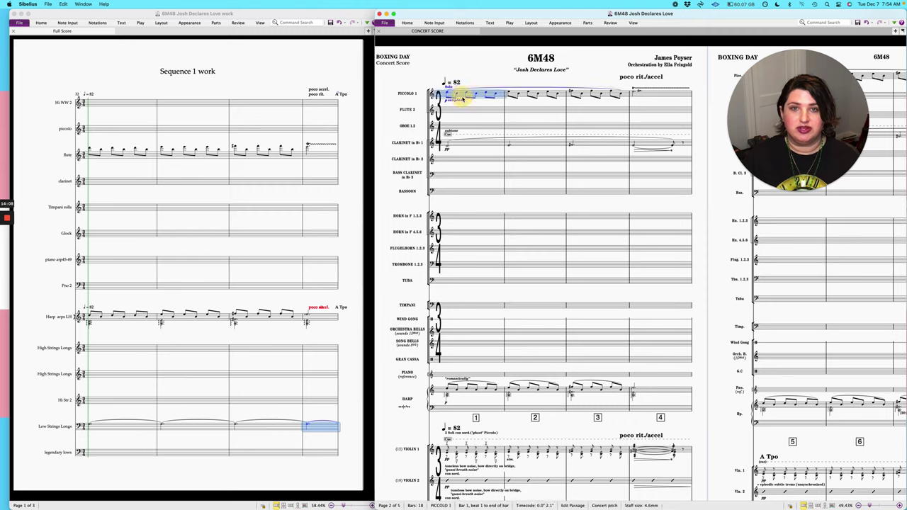
super+click(473, 144)
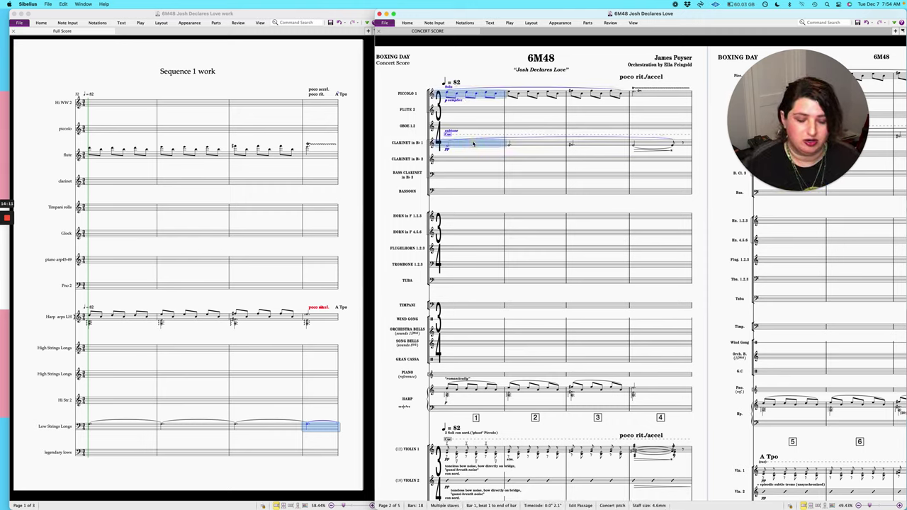
scroll(473, 144, down, 2)
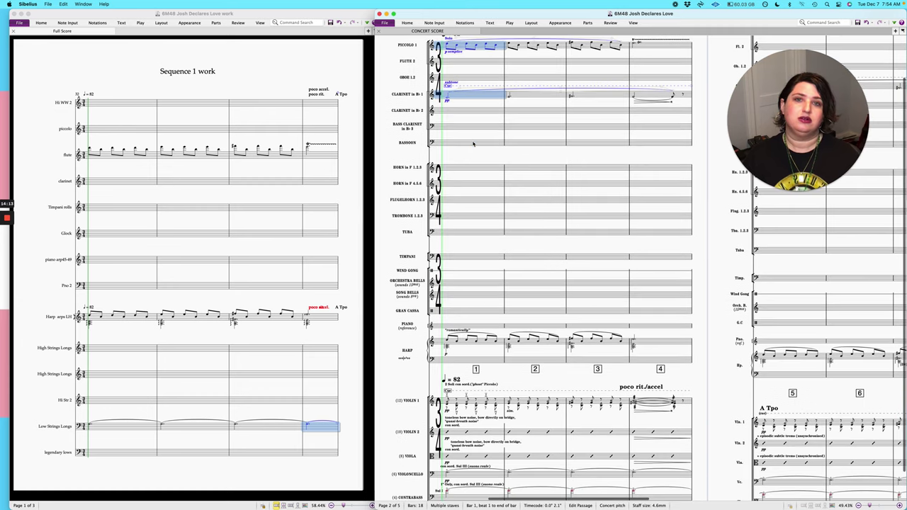
key(space)
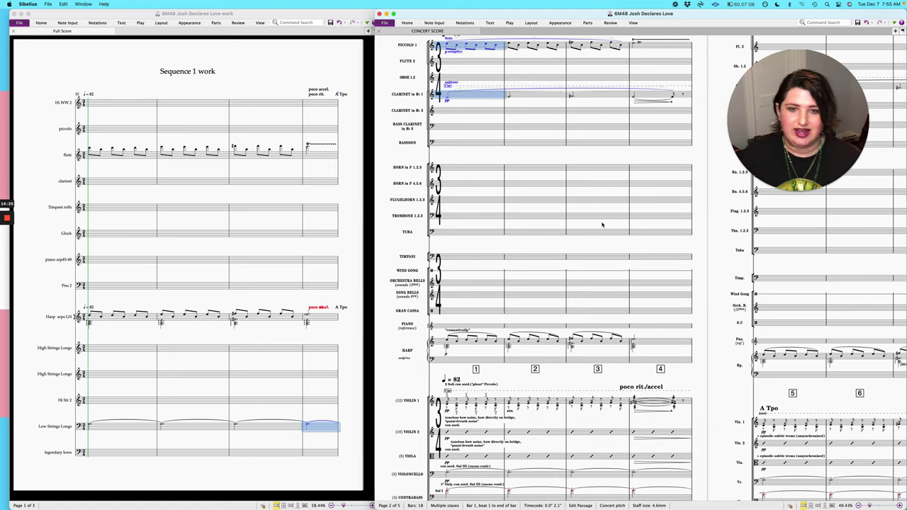
scroll(602, 224, down, 3)
Step: Clear the clarinet selection and select bar 2 of the Violin 2 staff
scroll(602, 224, left, 2)
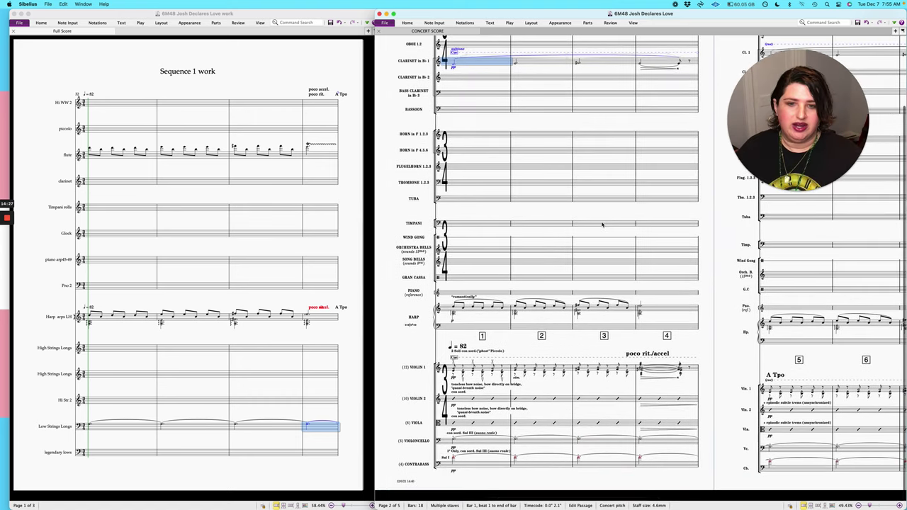
click(592, 334)
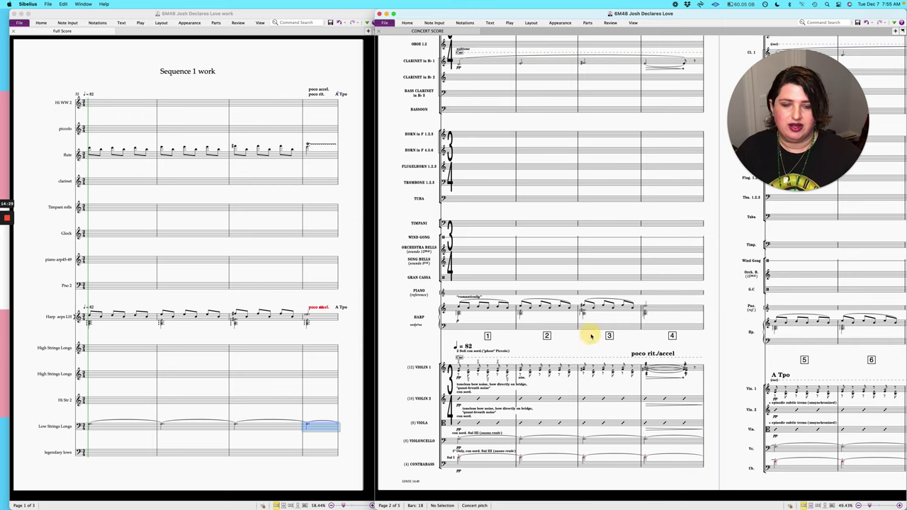
scroll(594, 334, up, 2)
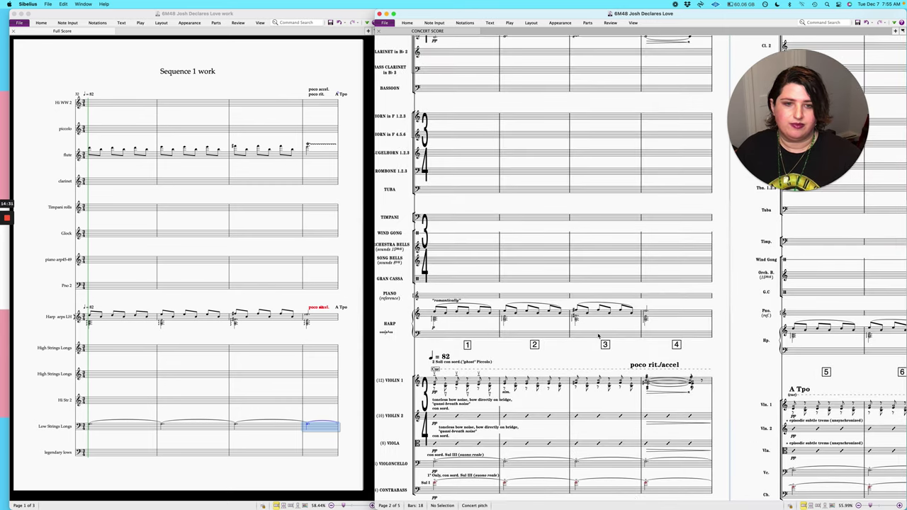
scroll(594, 336, left, 2)
scroll(594, 336, down, 2)
click(566, 402)
Step: Zoom and pan to bring the harp and string staves of bars 1–4 close up
scroll(566, 401, up, 5)
scroll(566, 402, left, 3)
scroll(566, 401, down, 3)
scroll(566, 402, down, 1)
scroll(566, 401, down, 2)
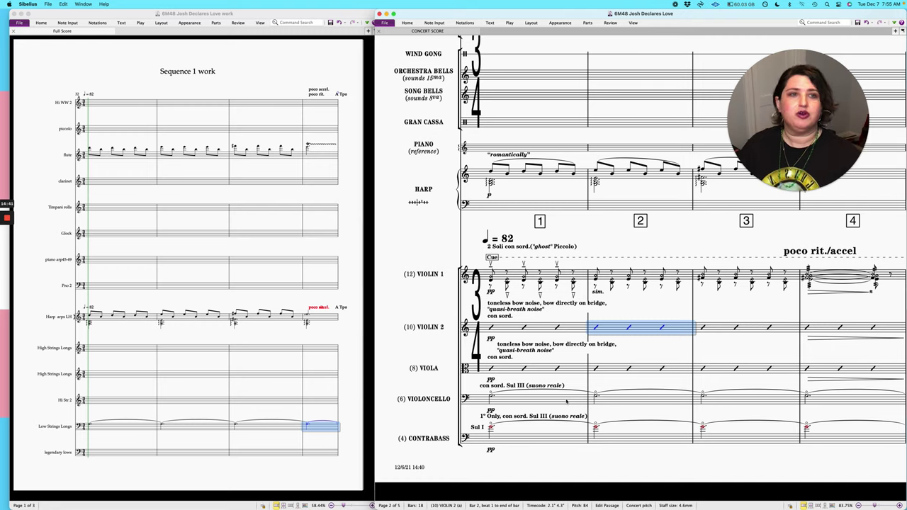
scroll(566, 402, right, 3)
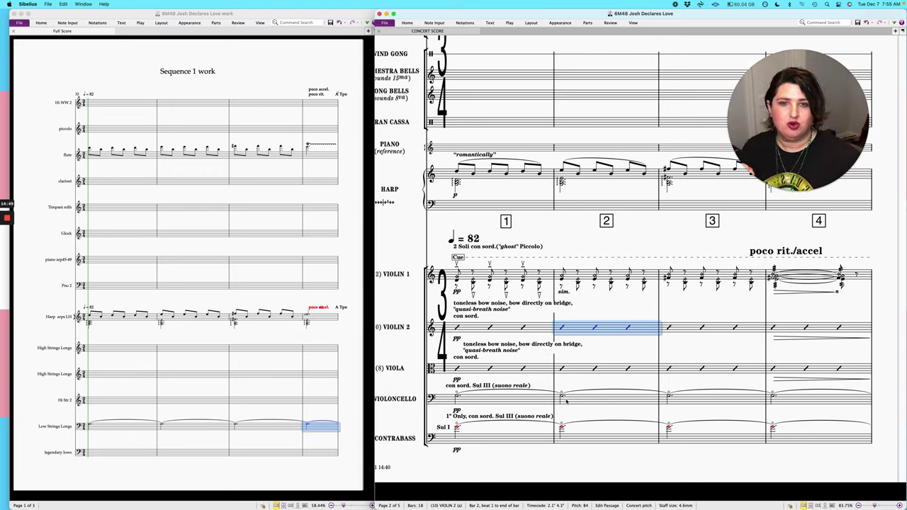
scroll(566, 402, left, 5)
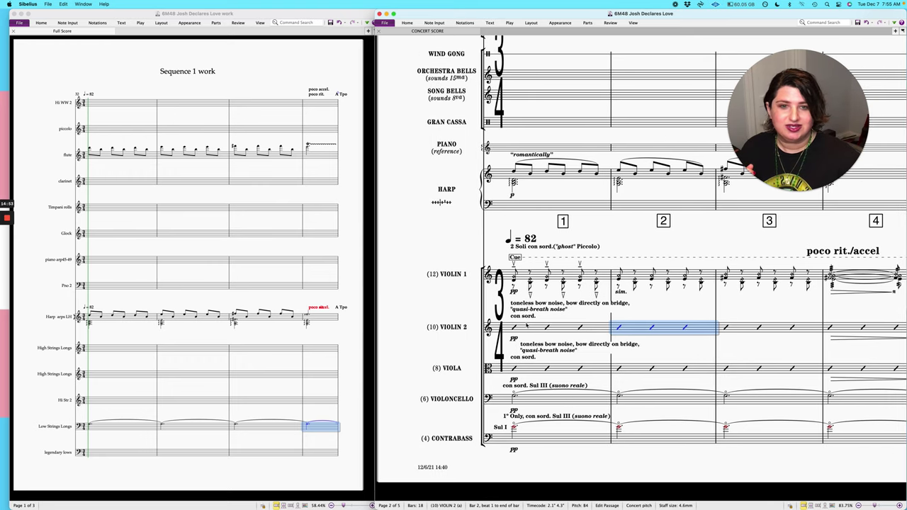
scroll(640, 260, right, 2)
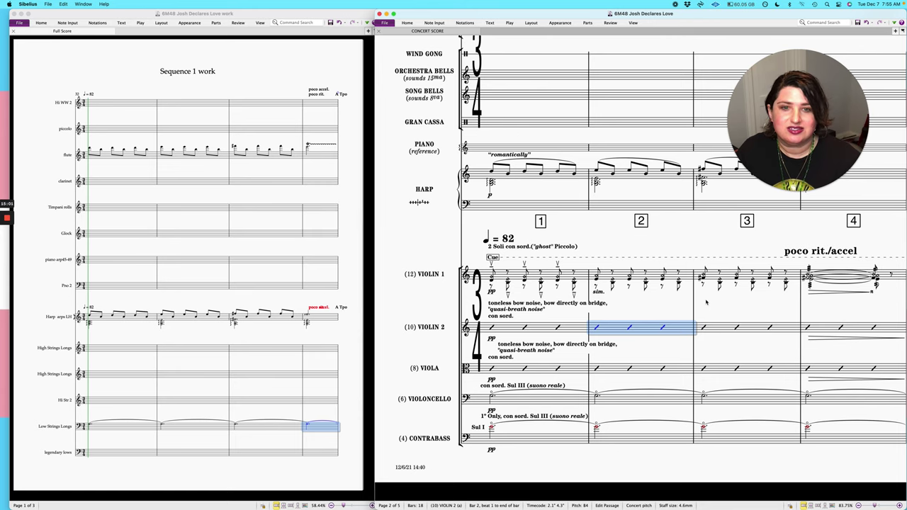
scroll(705, 302, down, 2)
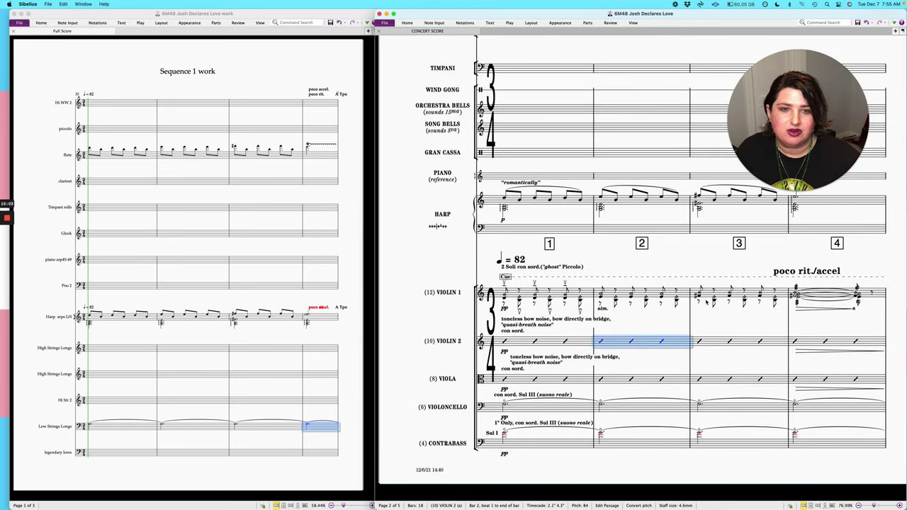
scroll(706, 302, right, 2)
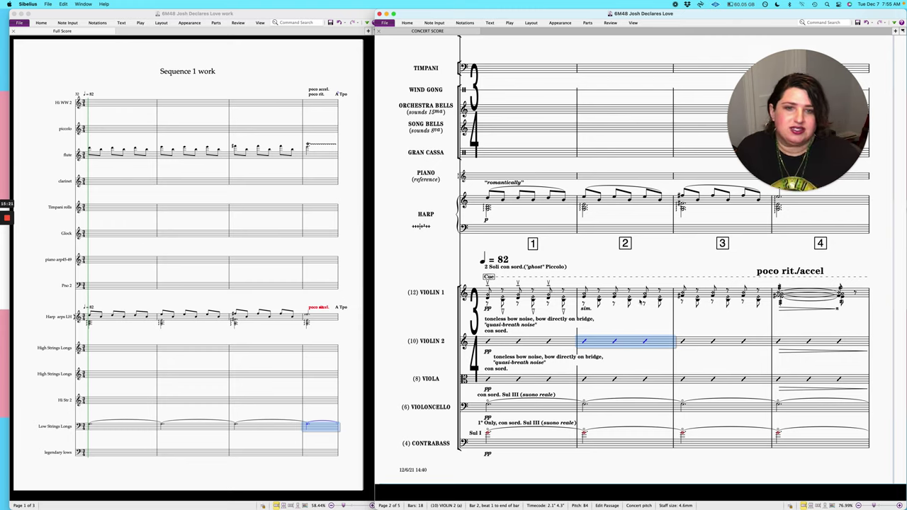
click(511, 297)
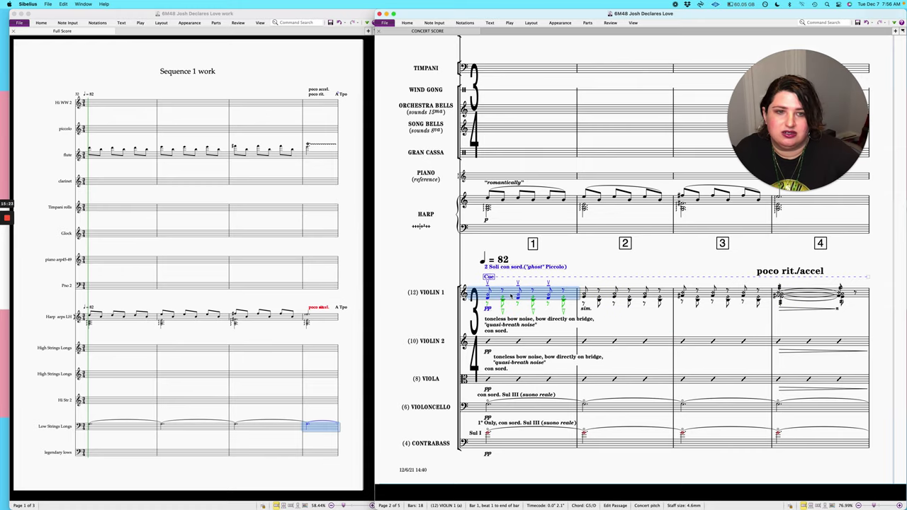
scroll(511, 297, down, 4)
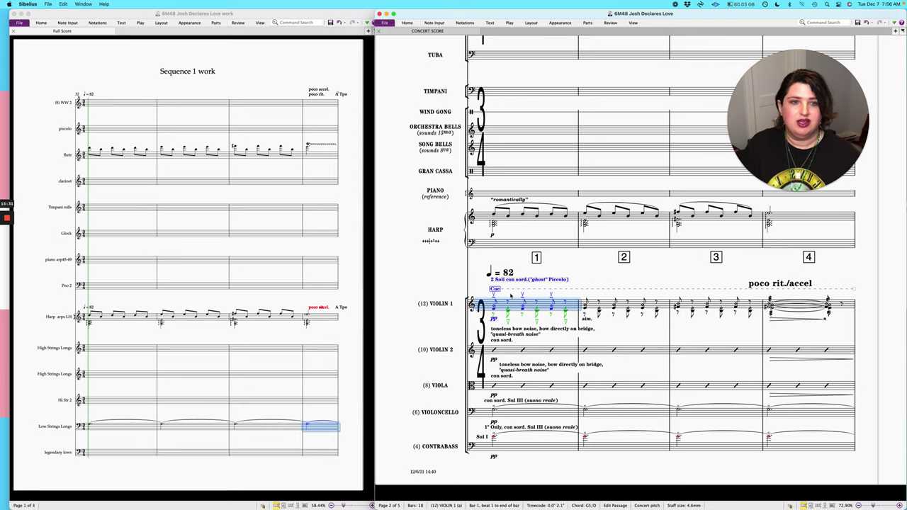
scroll(510, 295, up, 10)
scroll(502, 201, down, 2)
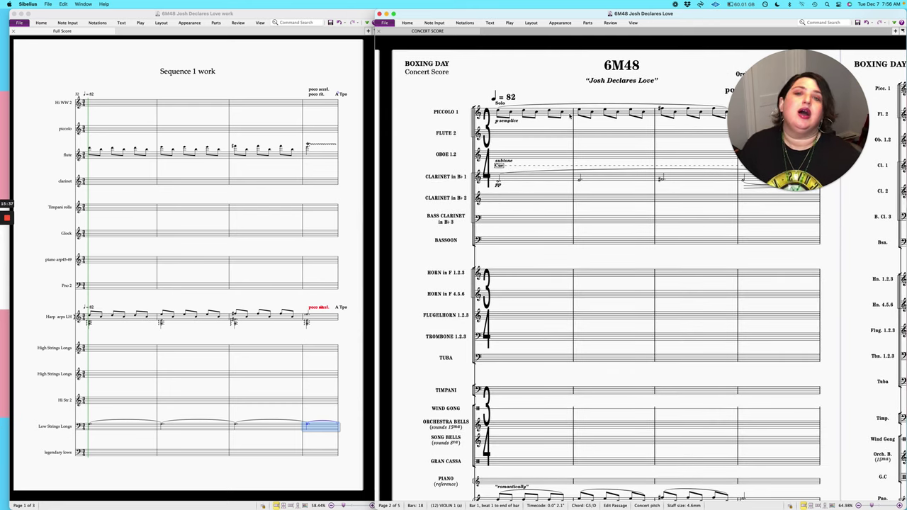
scroll(570, 115, down, 6)
scroll(566, 368, up, 1)
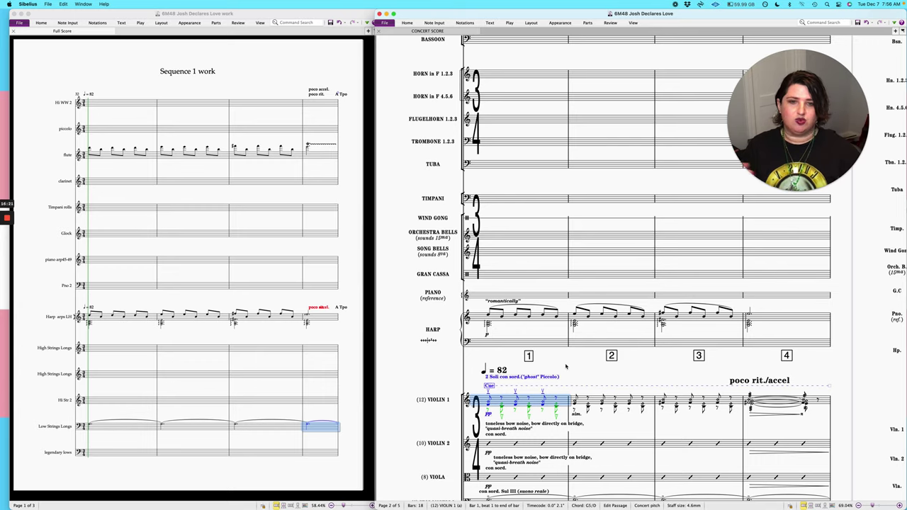
scroll(565, 366, up, 3)
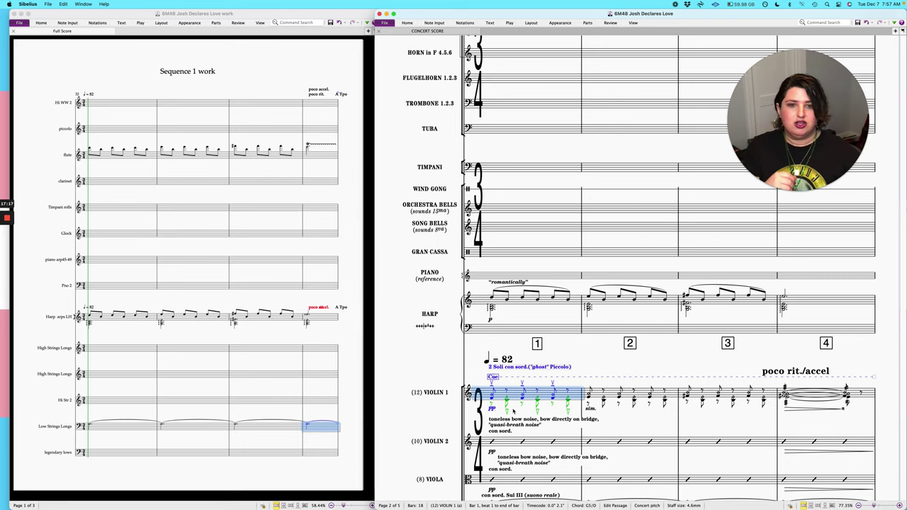
scroll(431, 386, right, 3)
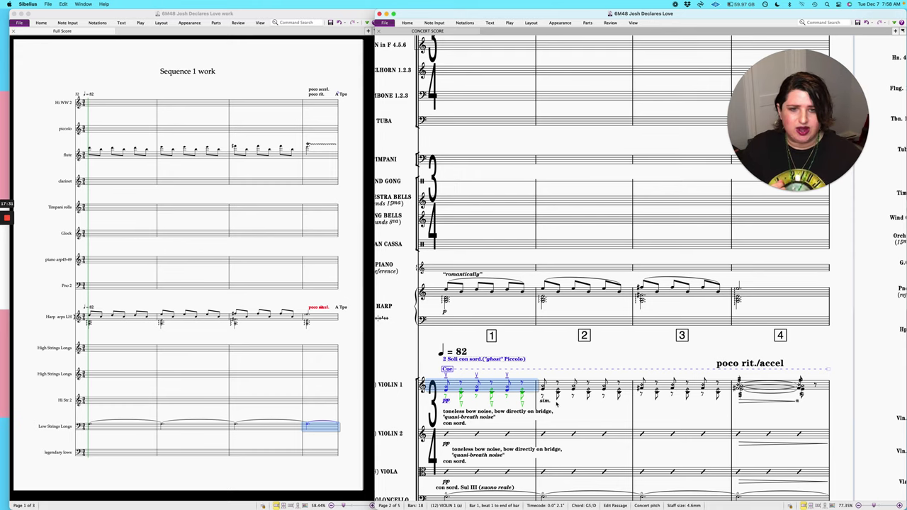
Step: Select Violin 1 bar 4 and zoom to about 164% on its tremolo chord
scroll(561, 405, down, 5)
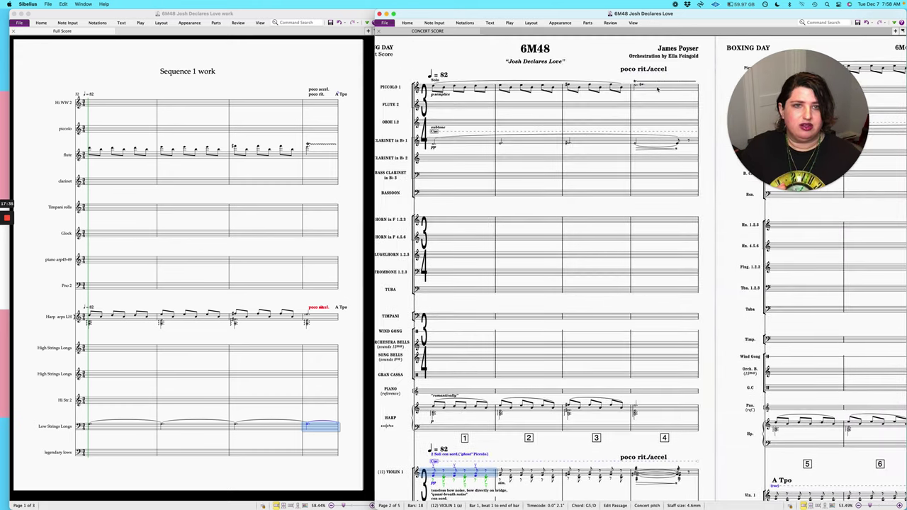
click(655, 91)
scroll(656, 91, up, 5)
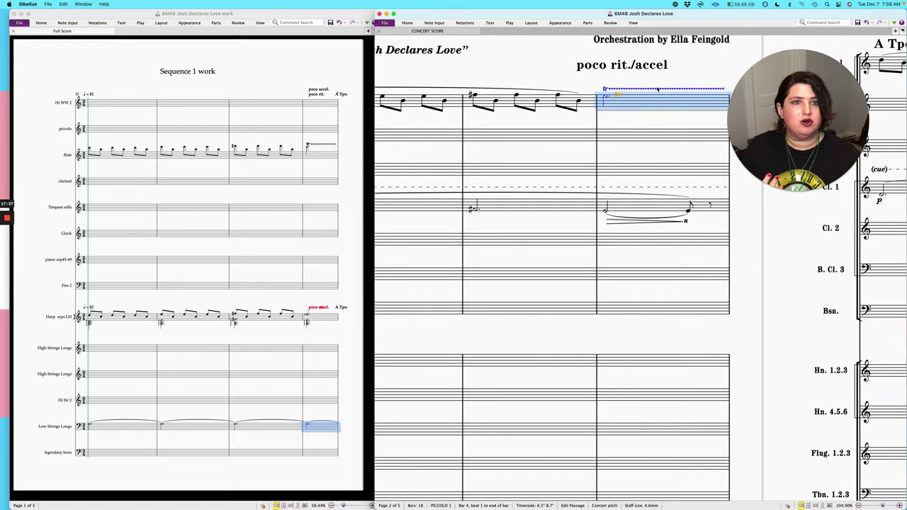
scroll(653, 89, down, 3)
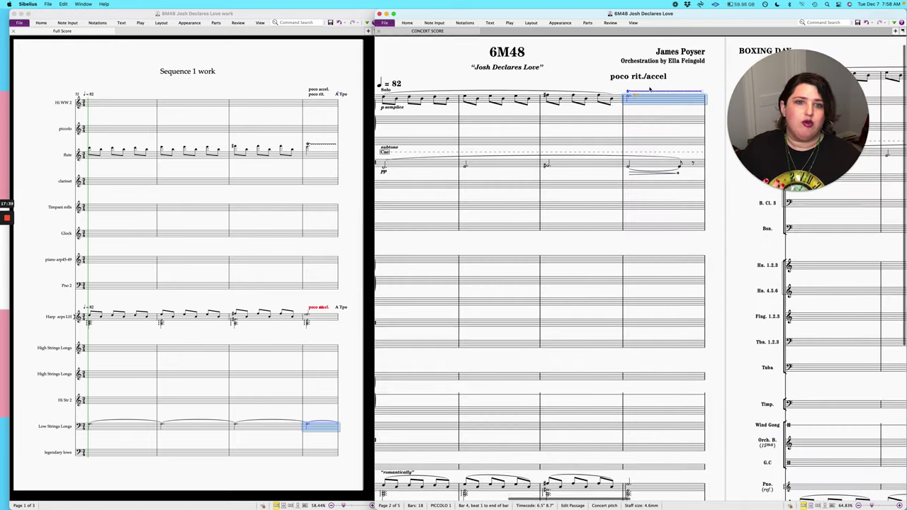
scroll(696, 324, down, 5)
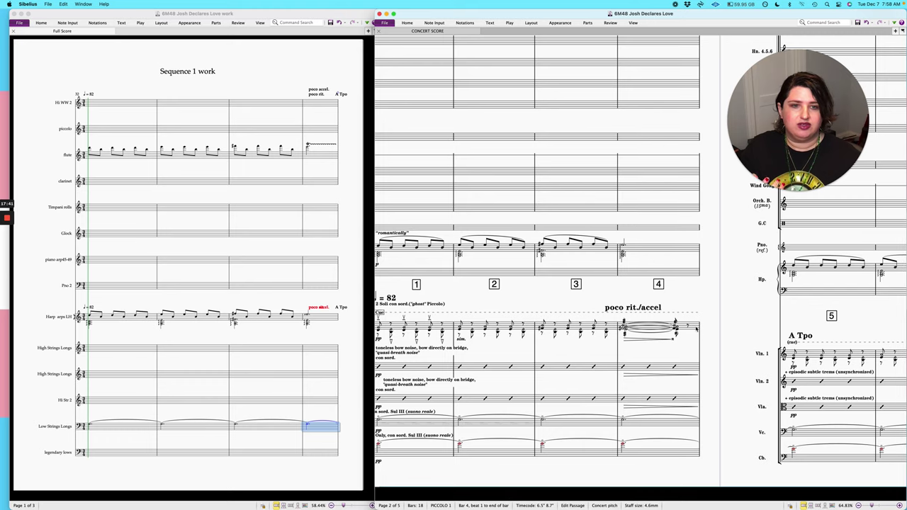
click(697, 328)
scroll(696, 328, up, 5)
scroll(697, 328, up, 2)
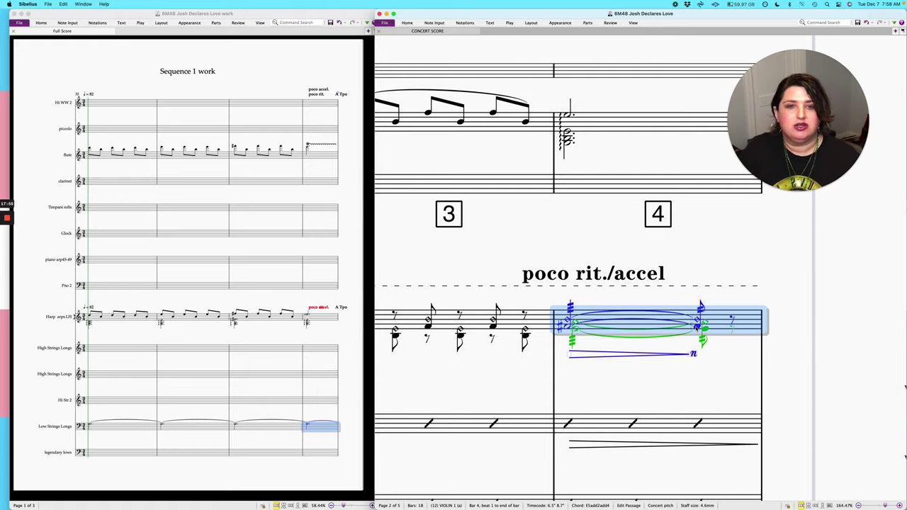
Step: Zoom the full score out to about 45% and clear the bar 4 selection
scroll(697, 327, down, 8)
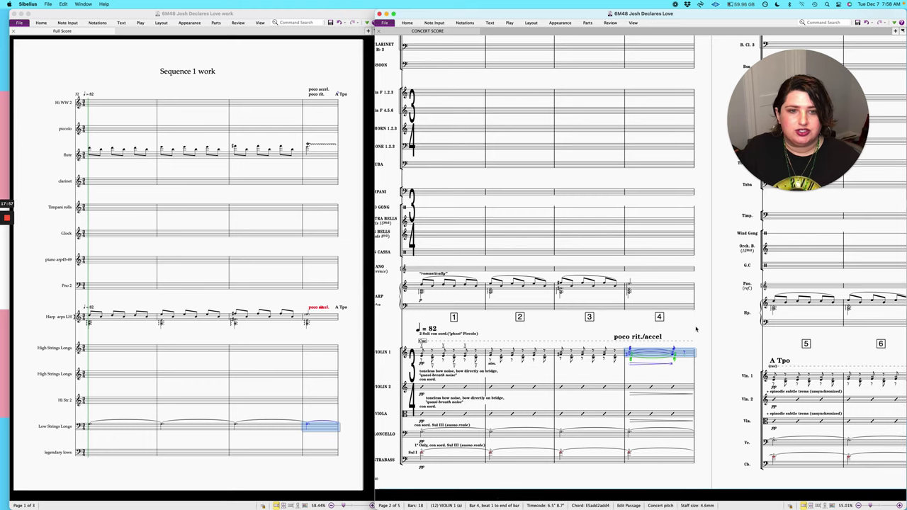
scroll(696, 328, down, 2)
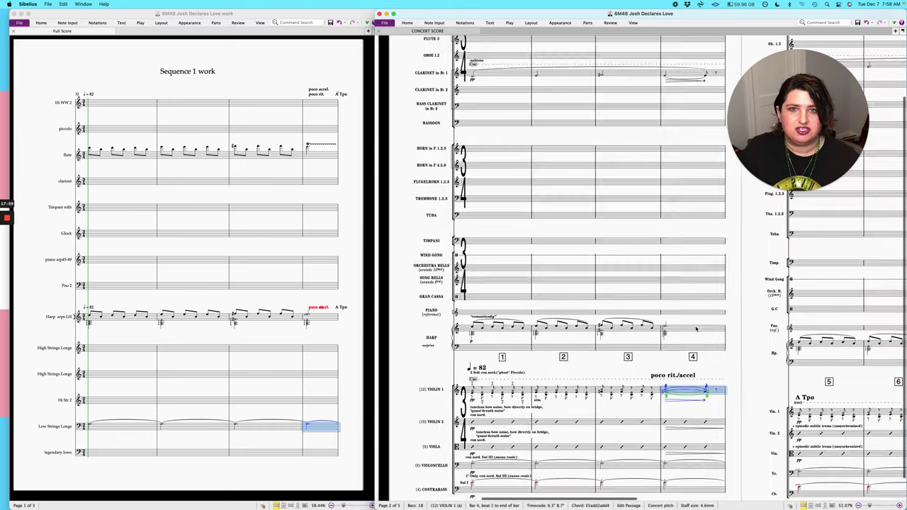
scroll(697, 328, down, 2)
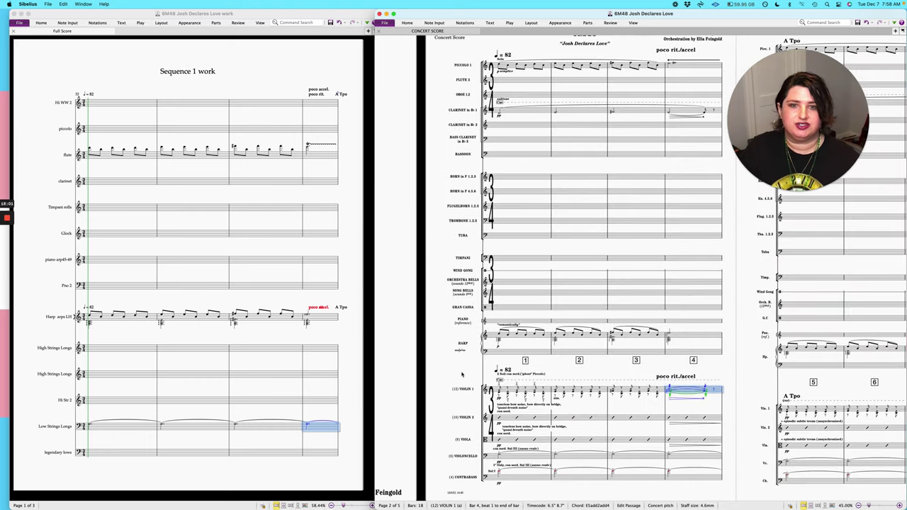
key(Escape)
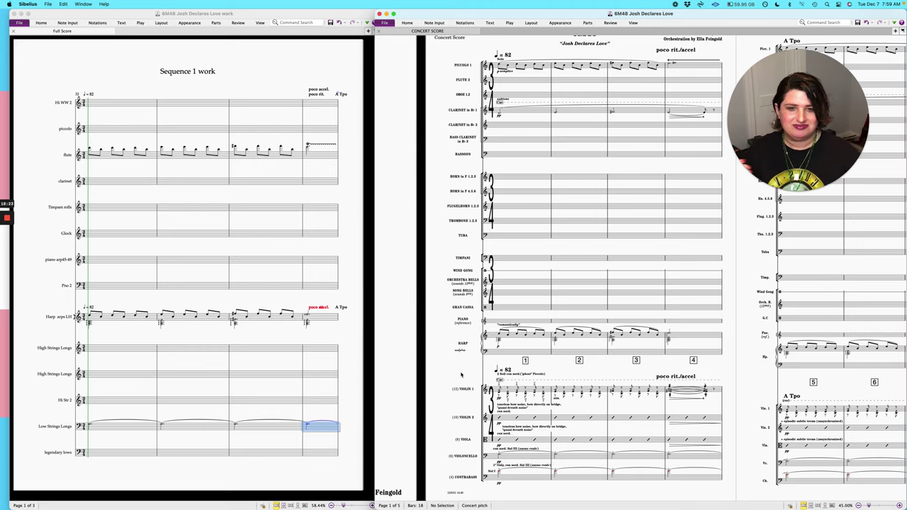
Step: Add a system break at the sketch's barline before the A Tpo bar, so A Tpo starts a new system
scroll(460, 374, right, 4)
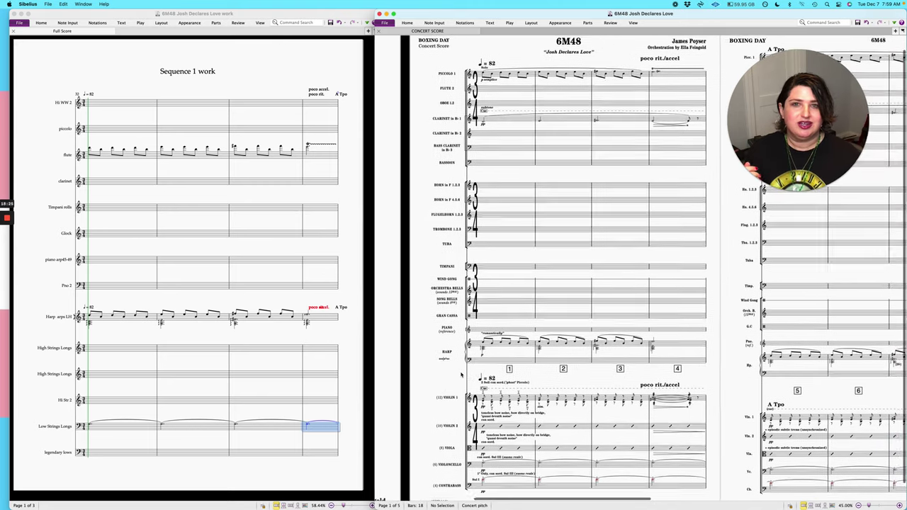
scroll(461, 374, right, 6)
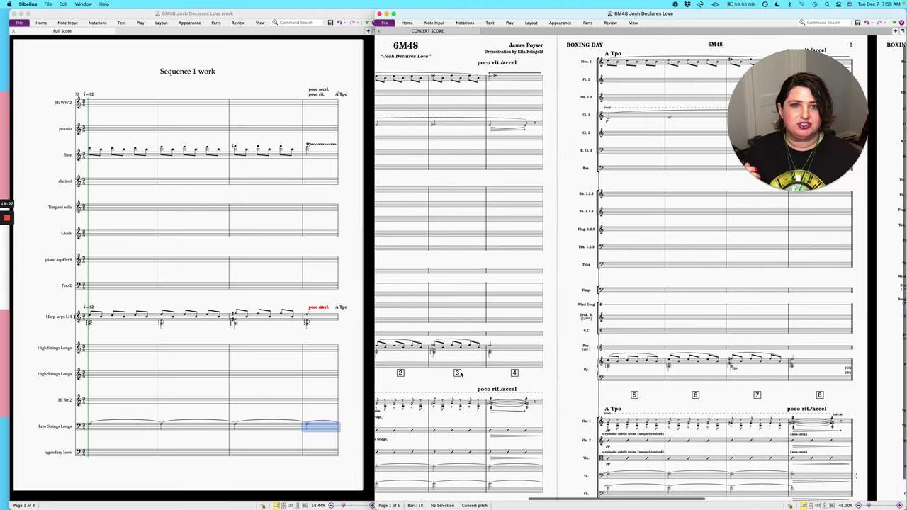
scroll(461, 374, right, 6)
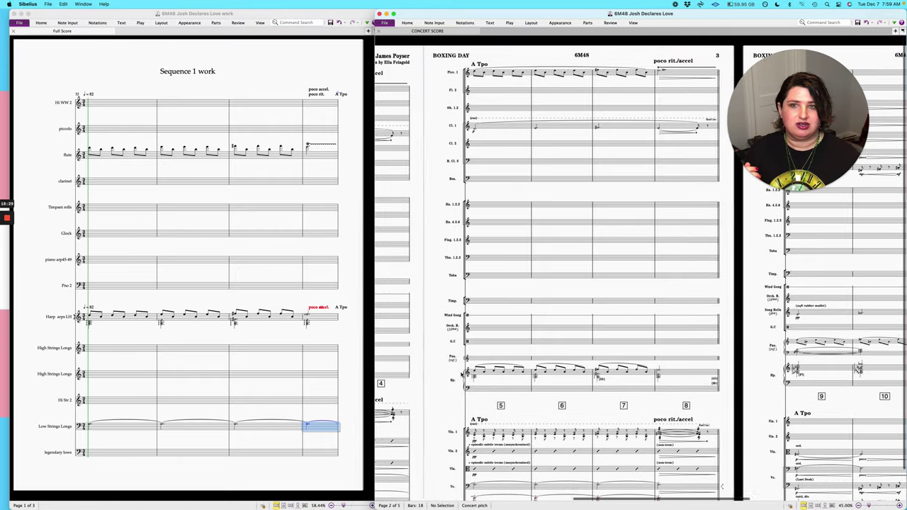
scroll(248, 348, right, 8)
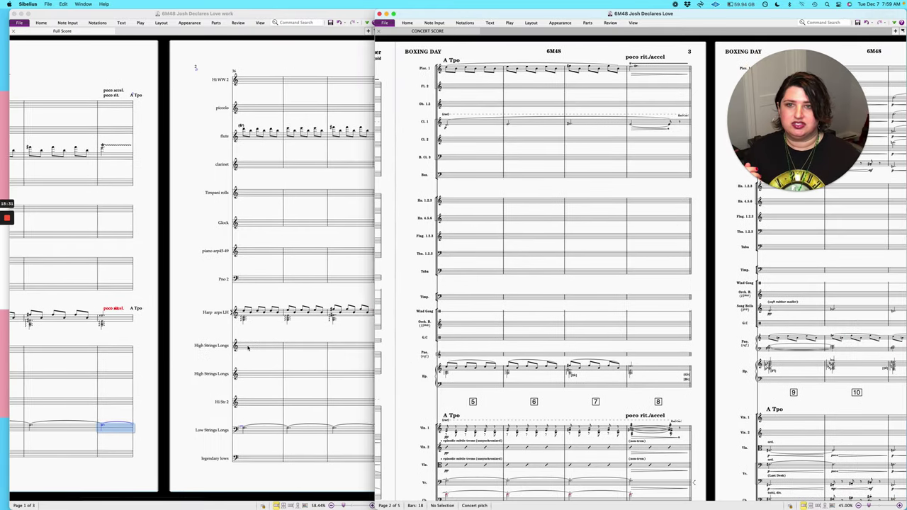
scroll(248, 347, right, 4)
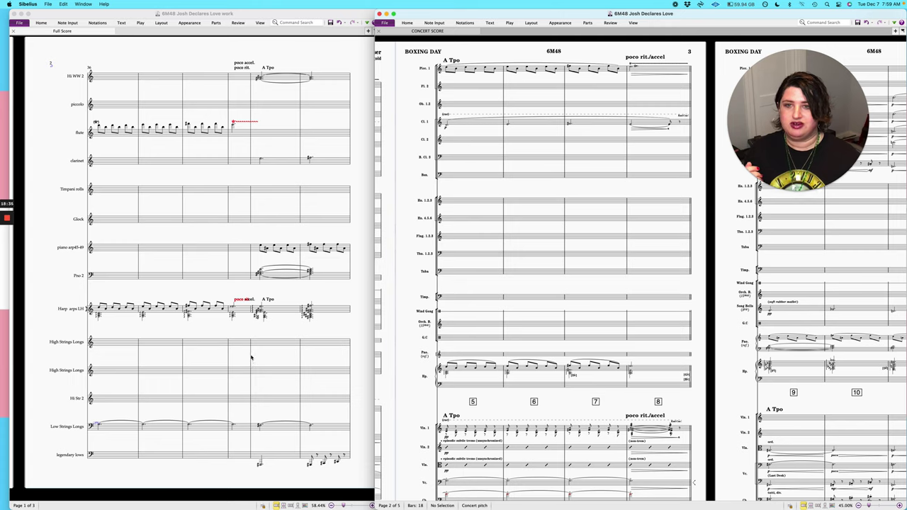
click(251, 357)
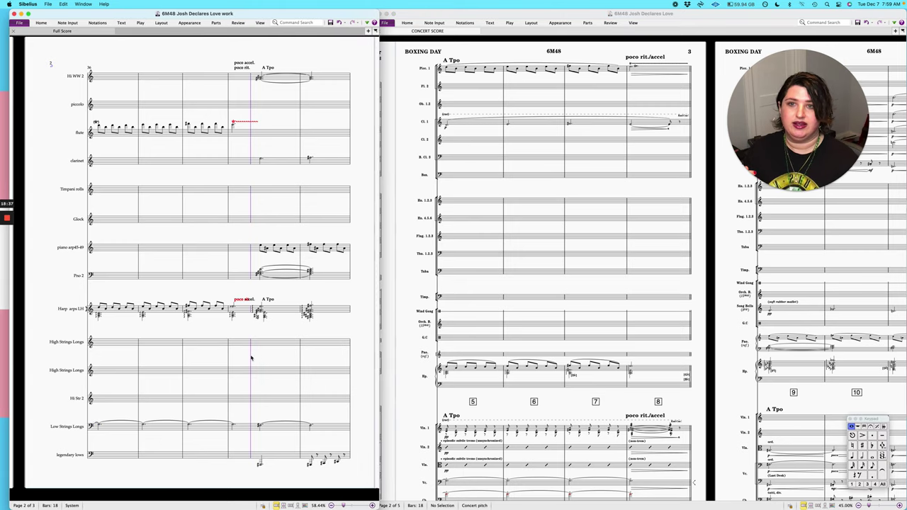
key(Return)
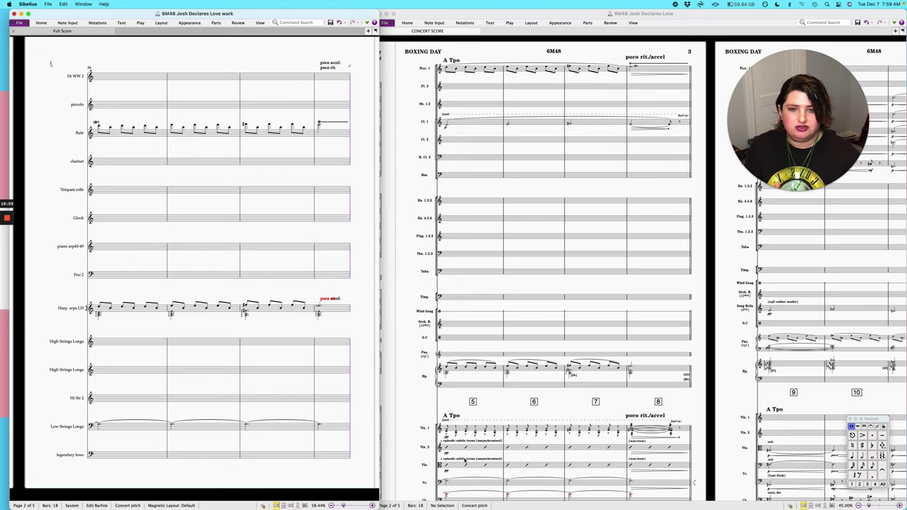
Step: Select the viola's bar 5 in the orchestral score and zoom to about 79% on the bars 5–8 strings
click(475, 465)
scroll(475, 466, up, 6)
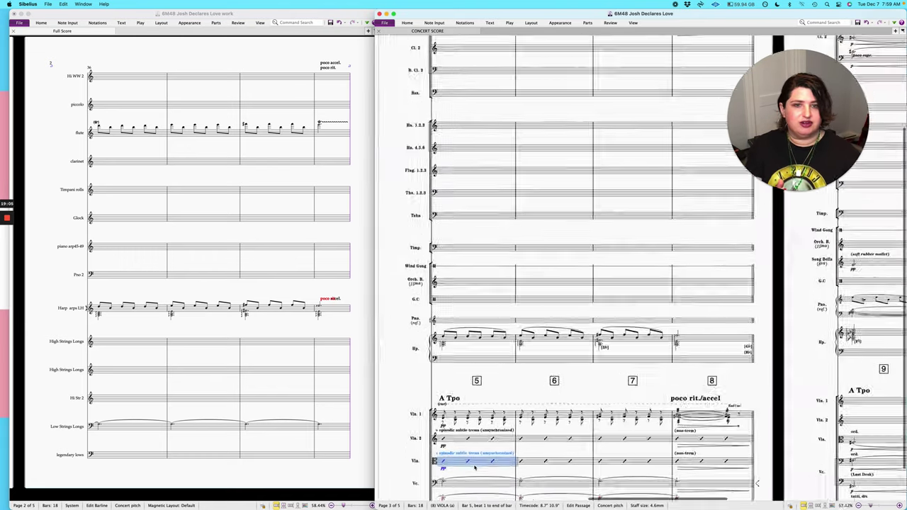
scroll(475, 467, down, 3)
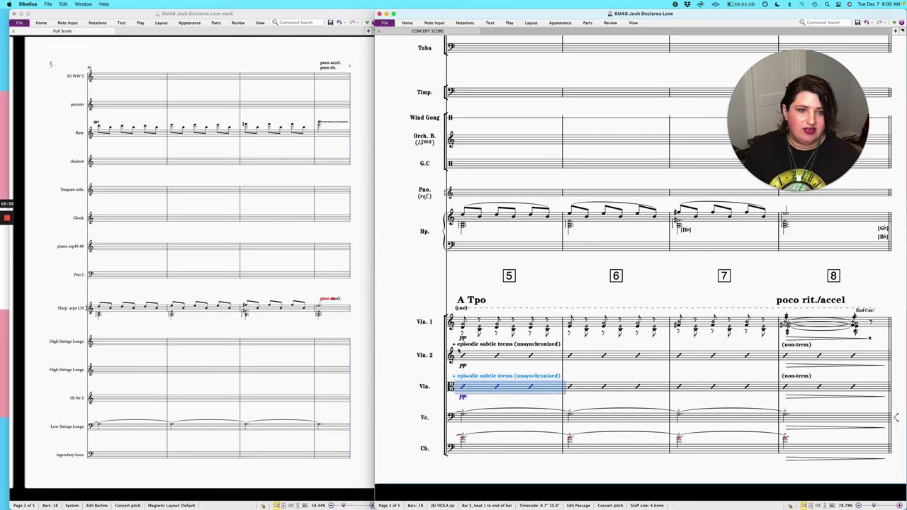
Step: Zoom the orchestral score out to about 55% and pan across page 3's bars 5–8
scroll(458, 350, down, 6)
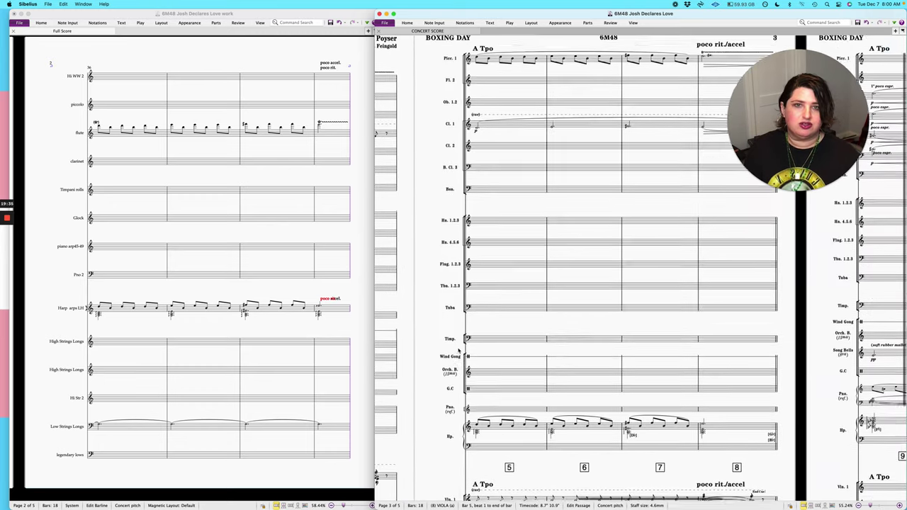
scroll(458, 350, right, 3)
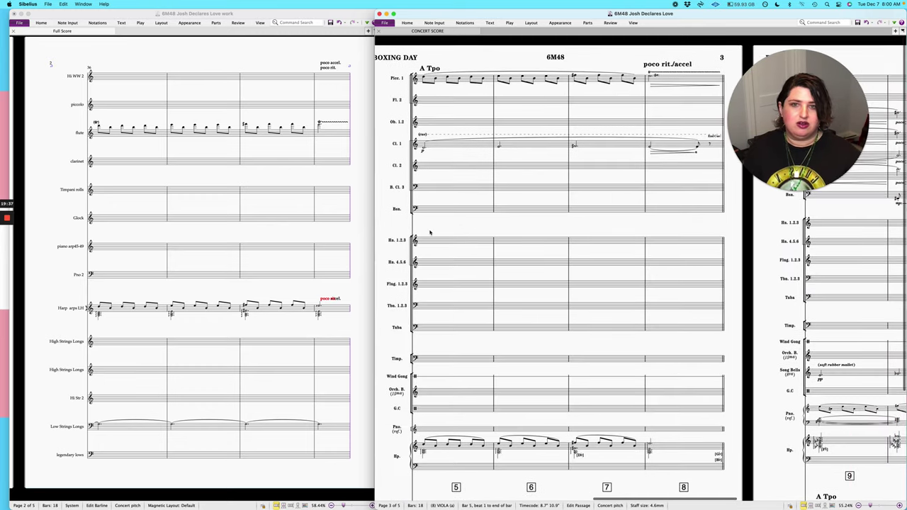